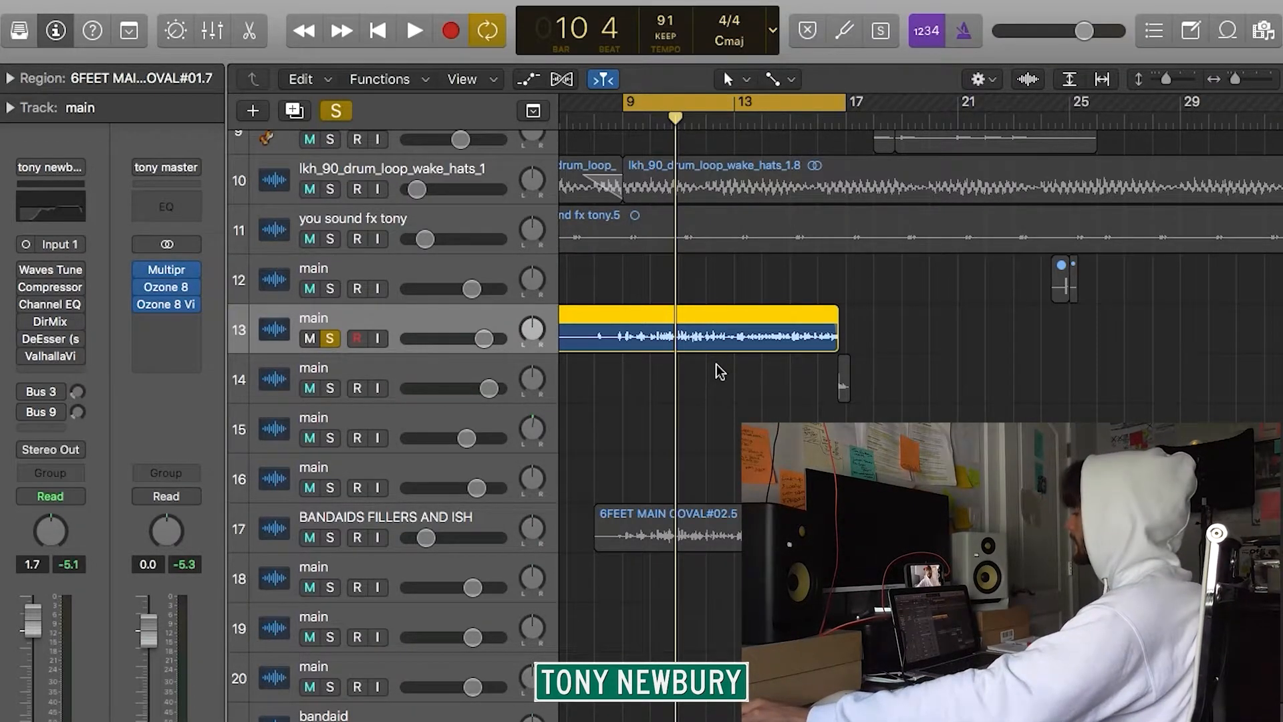
Play the soloed main vocal without its effects, and switch on and open its Waves Tune plug-in during playback.
key(space)
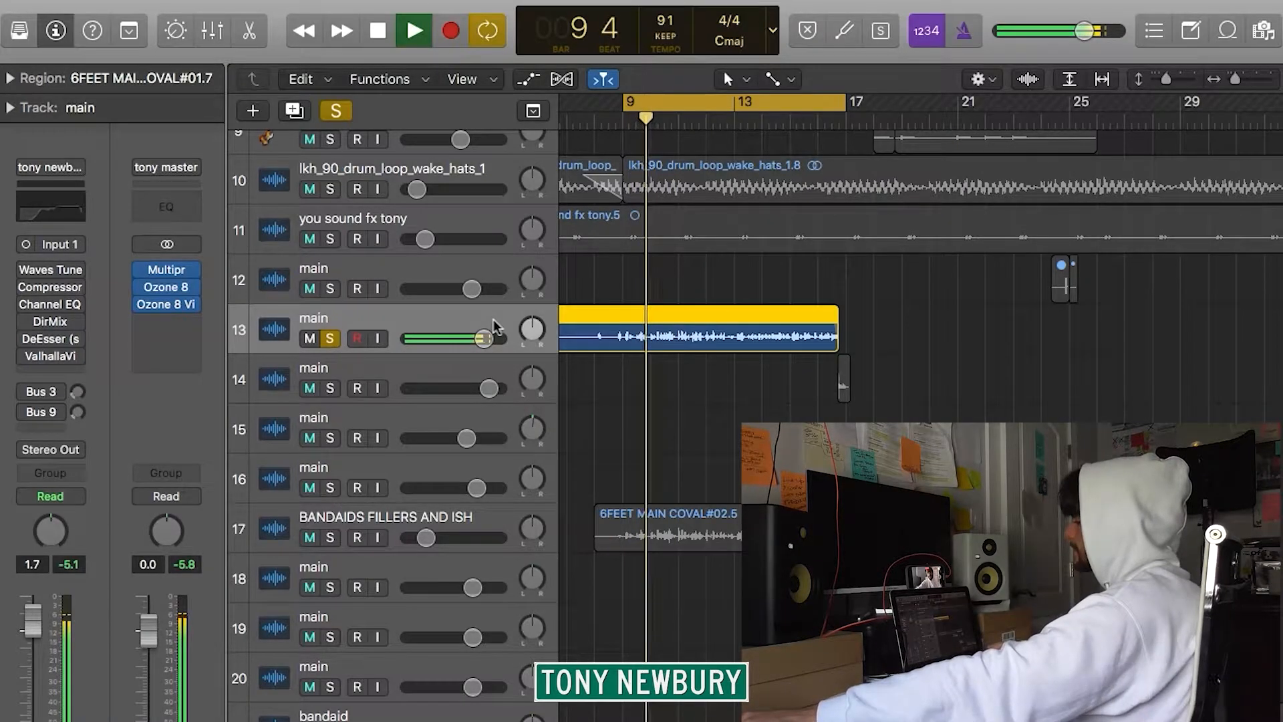
key(space)
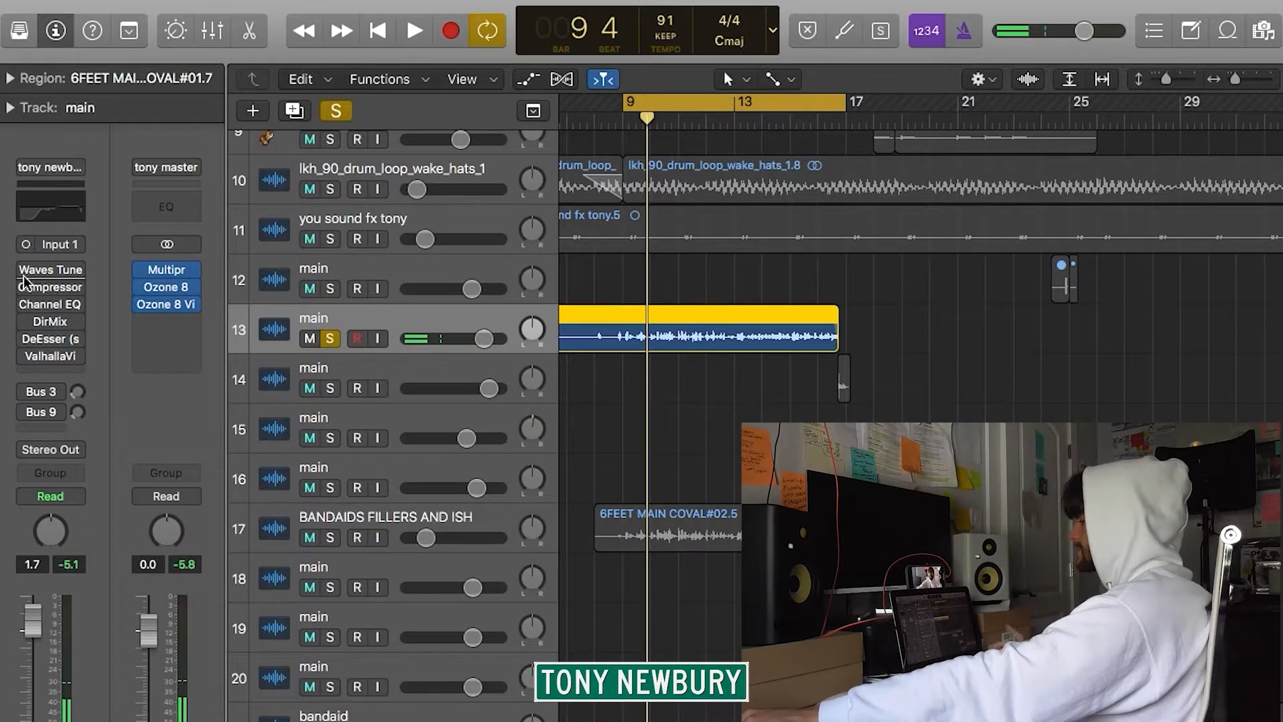
click(26, 270)
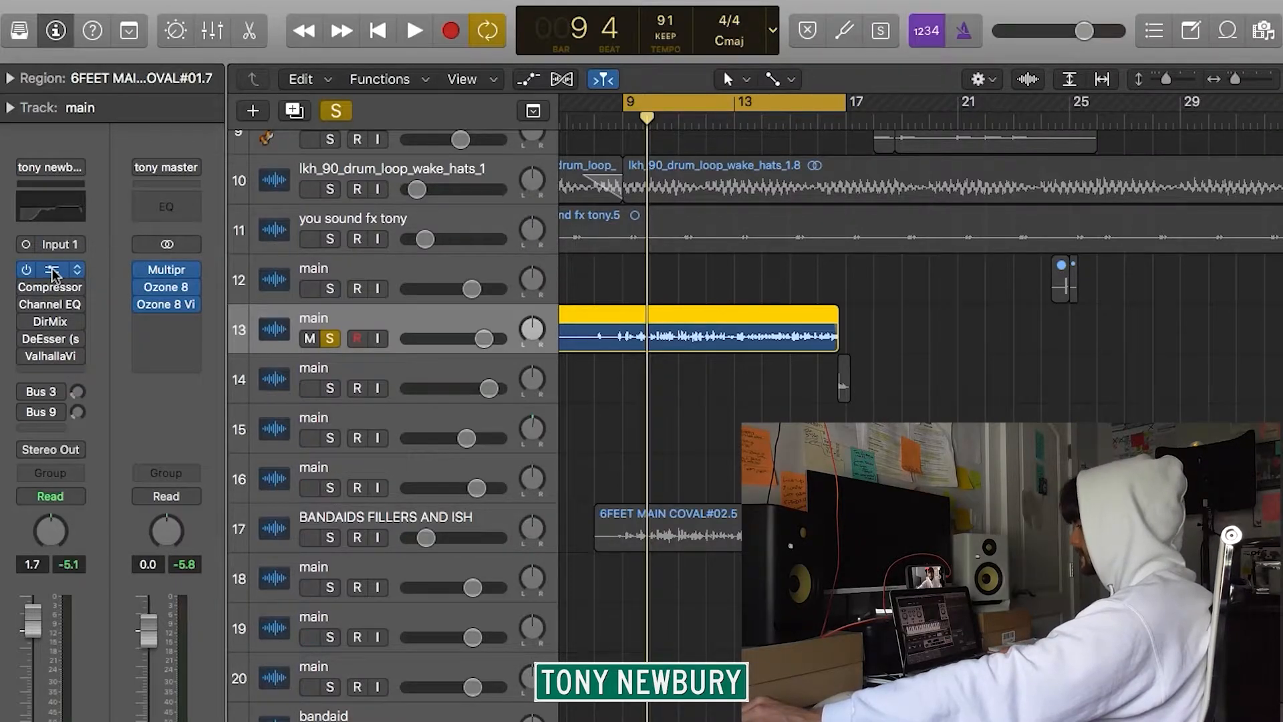
click(53, 270)
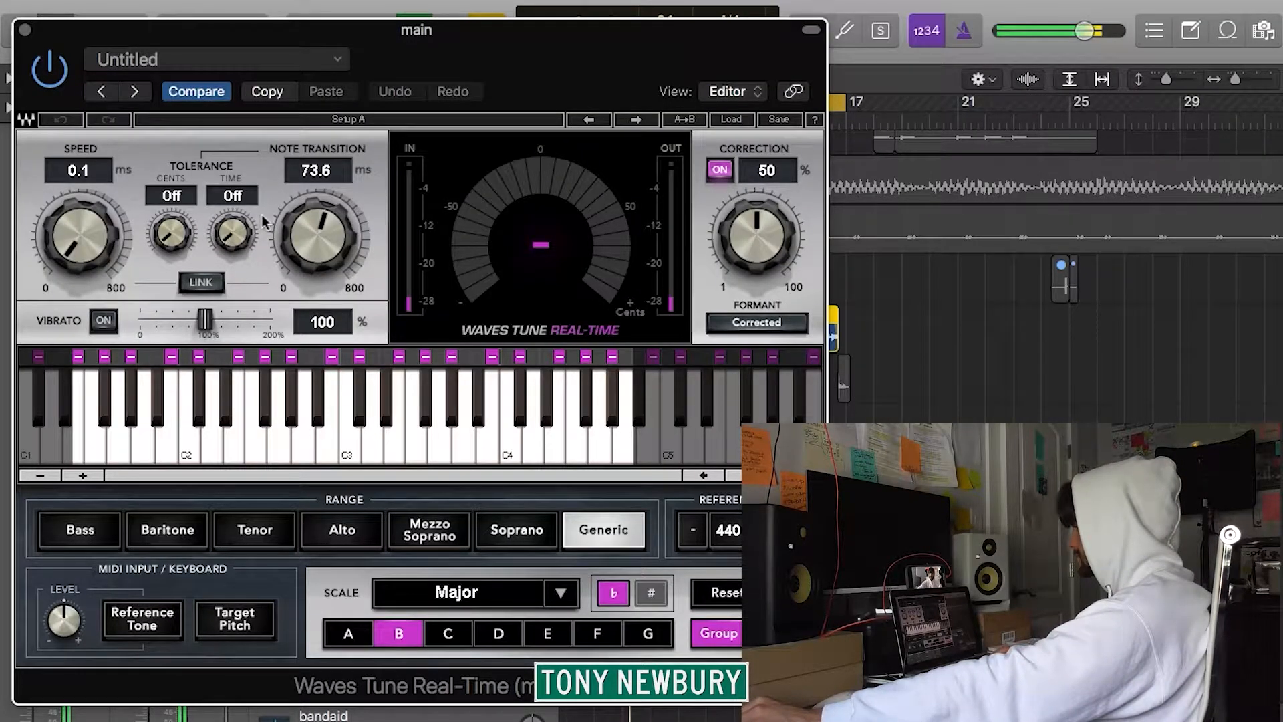
drag(508, 42, 735, 53)
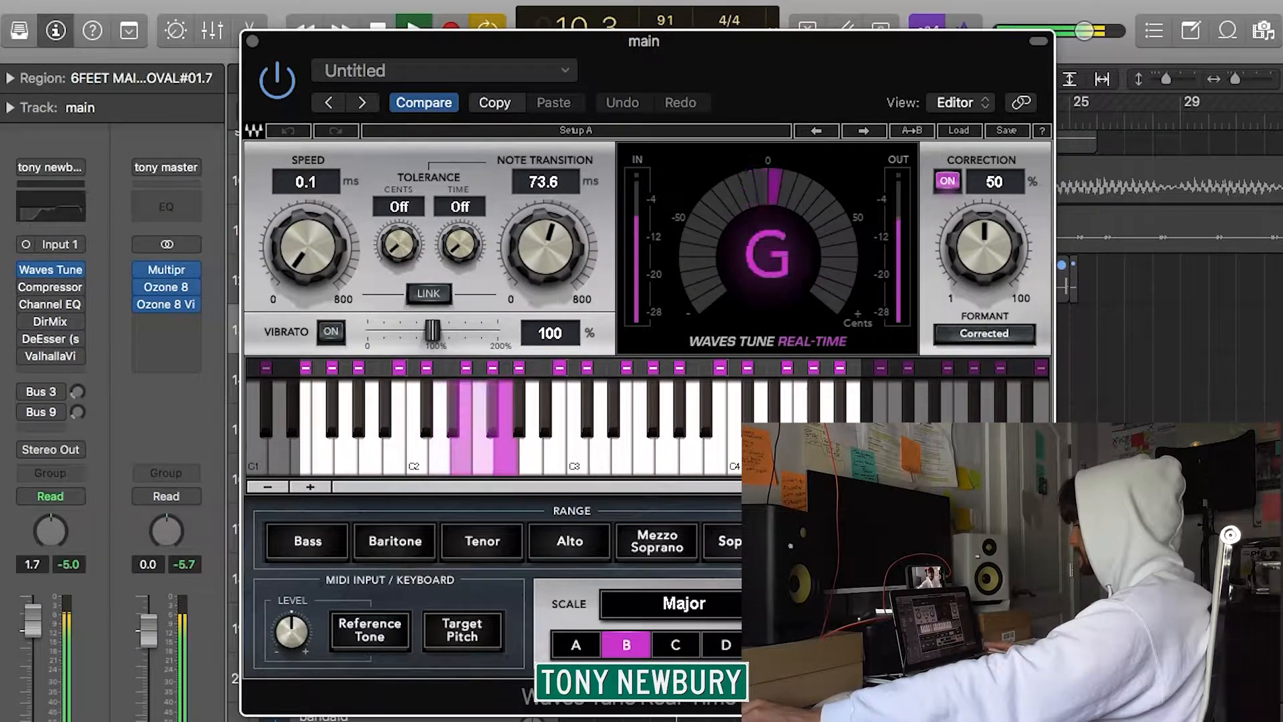
Set Waves Tune's note transition to 0.1 ms and correction to 100%, audition the vocal, and close the plug-in.
key(space)
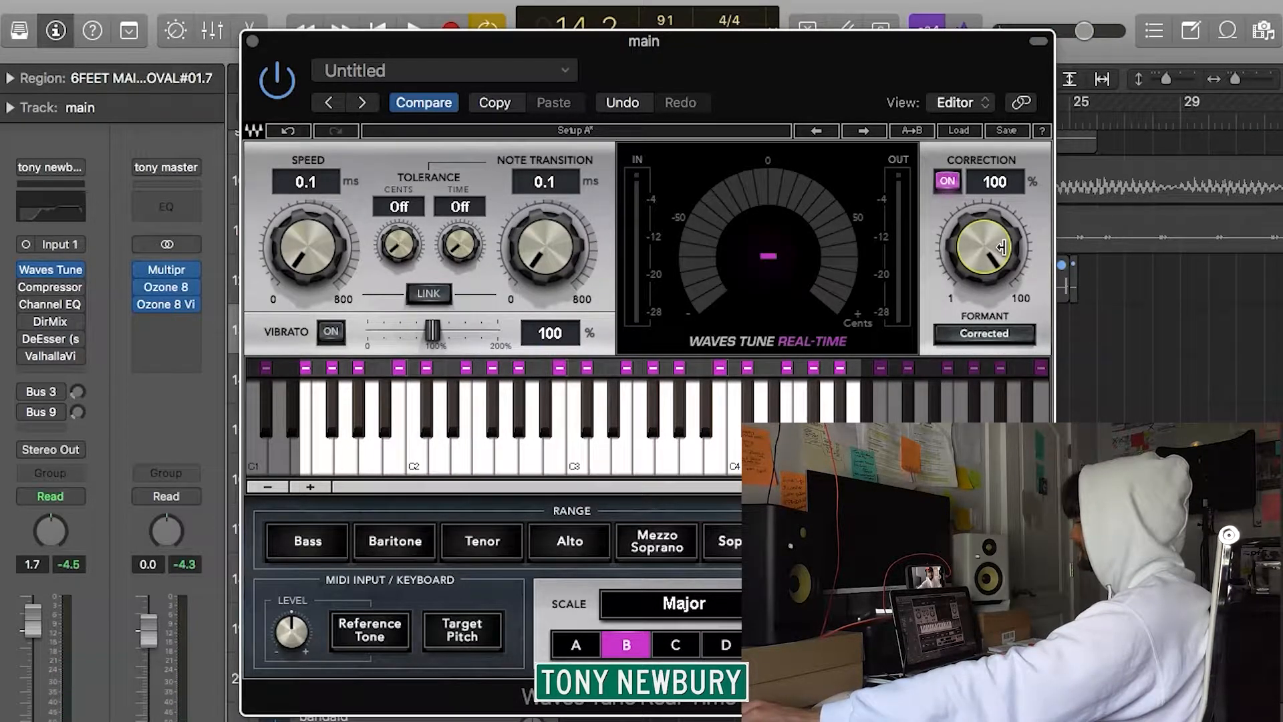
key(space)
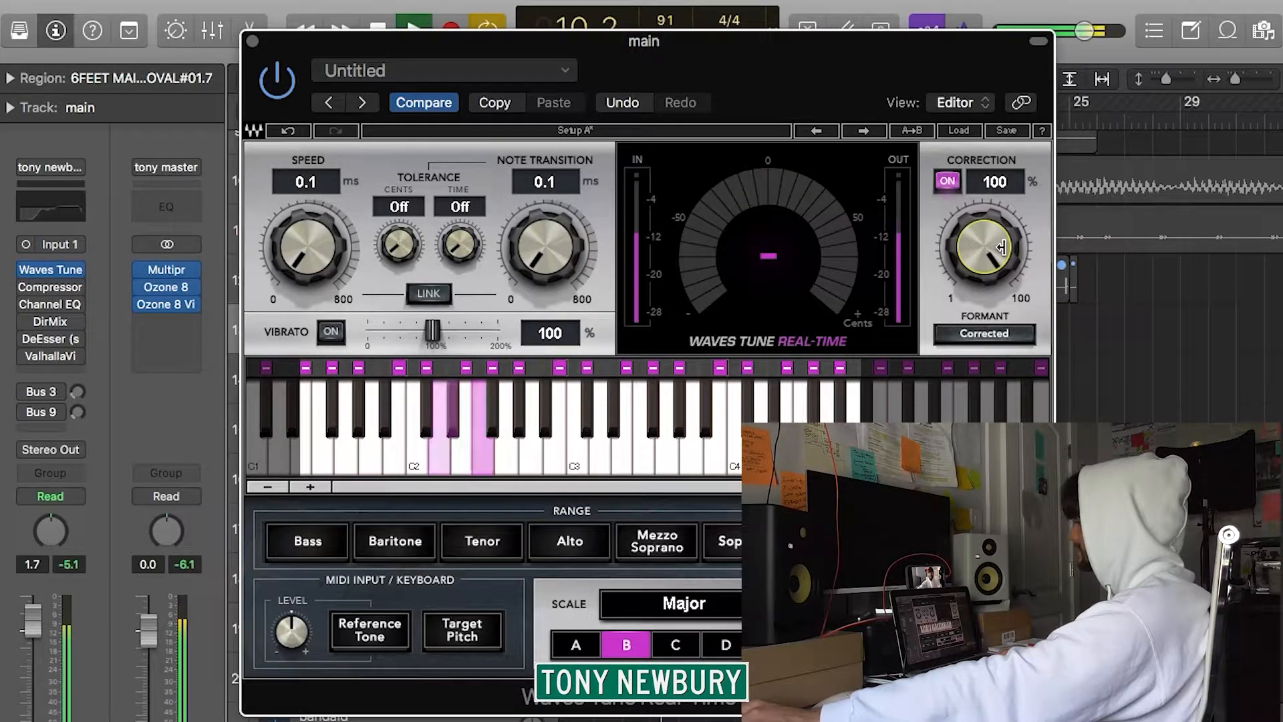
click(252, 41)
key(space)
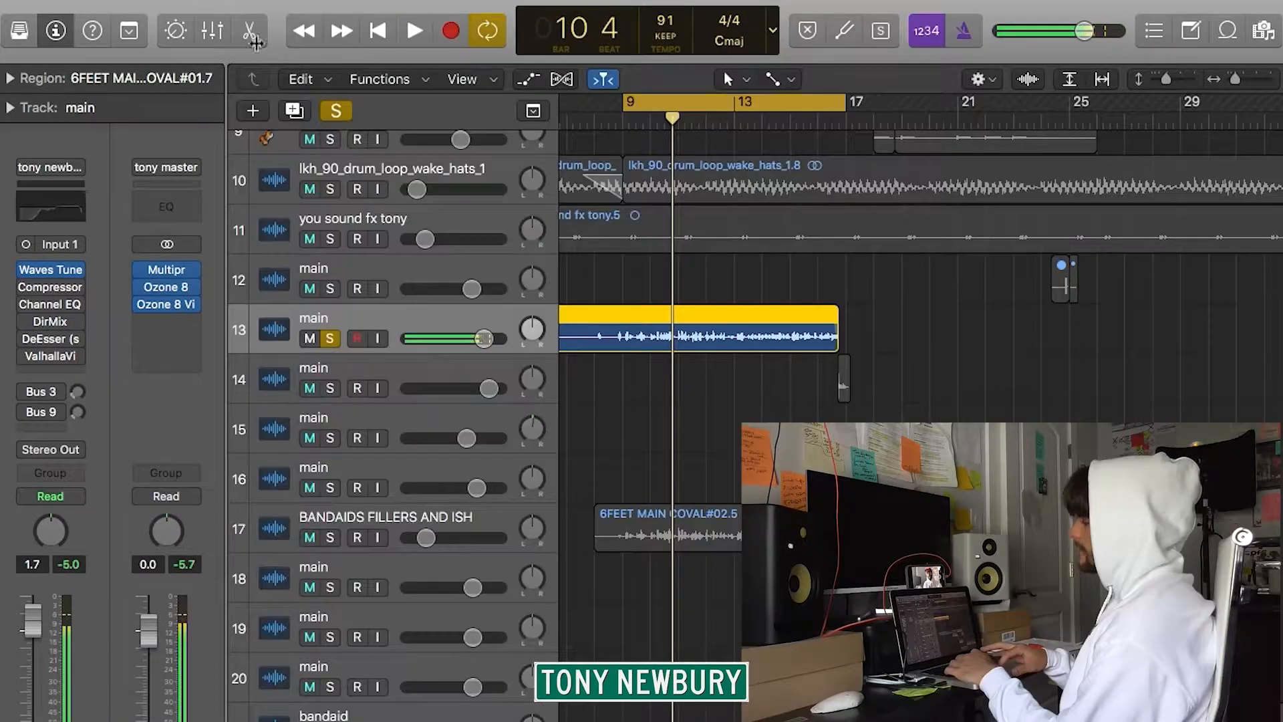
Switch on and open the vocal's Compressor, and audition the vocal through it.
click(50, 287)
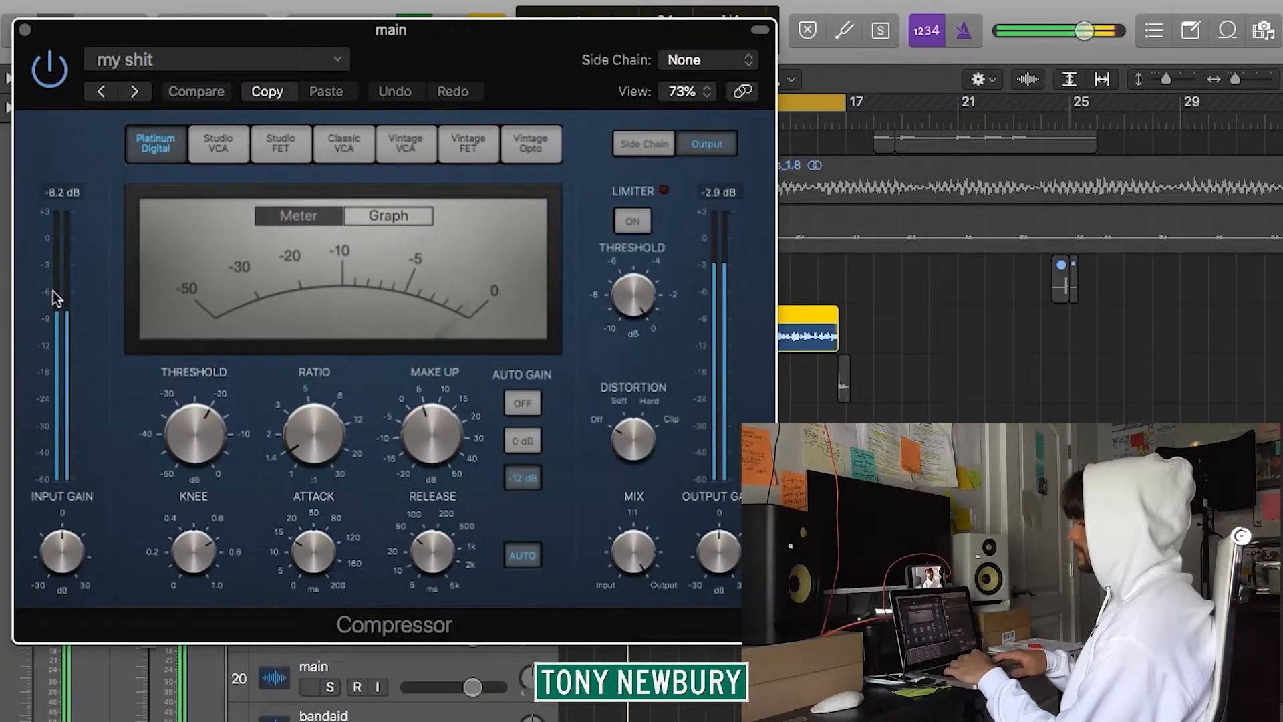
mouse_move(435, 548)
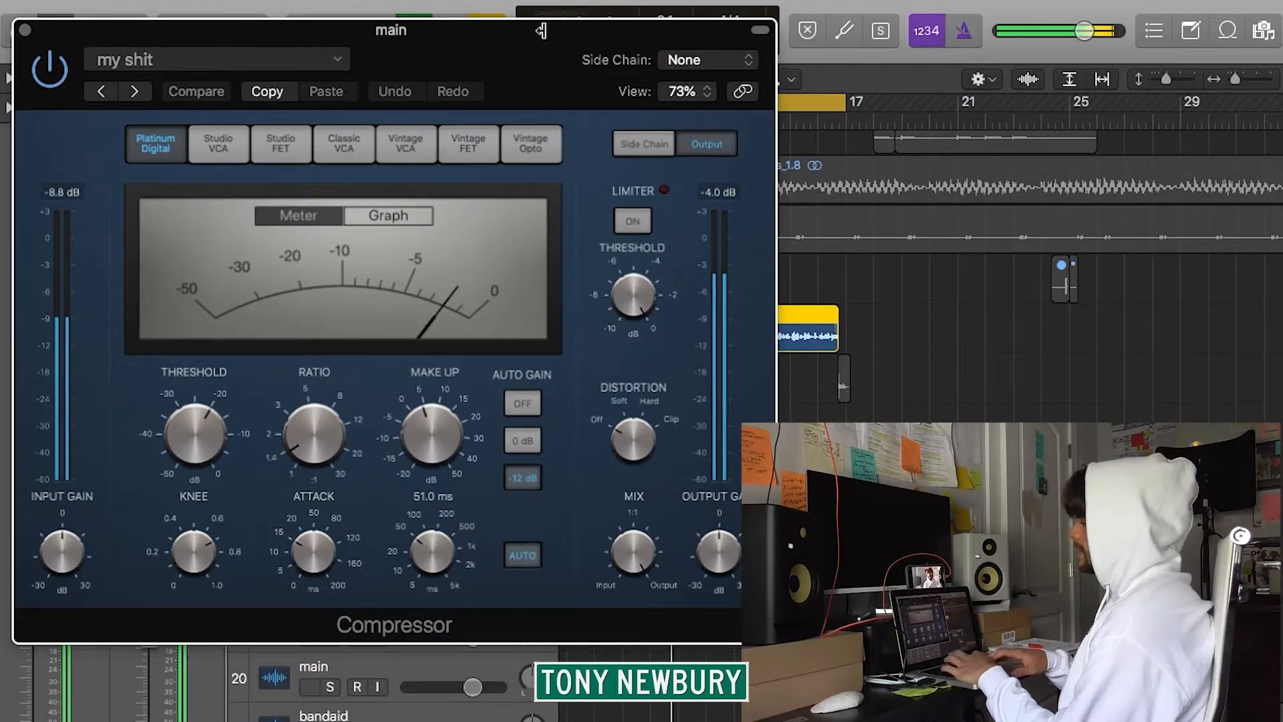
key(space)
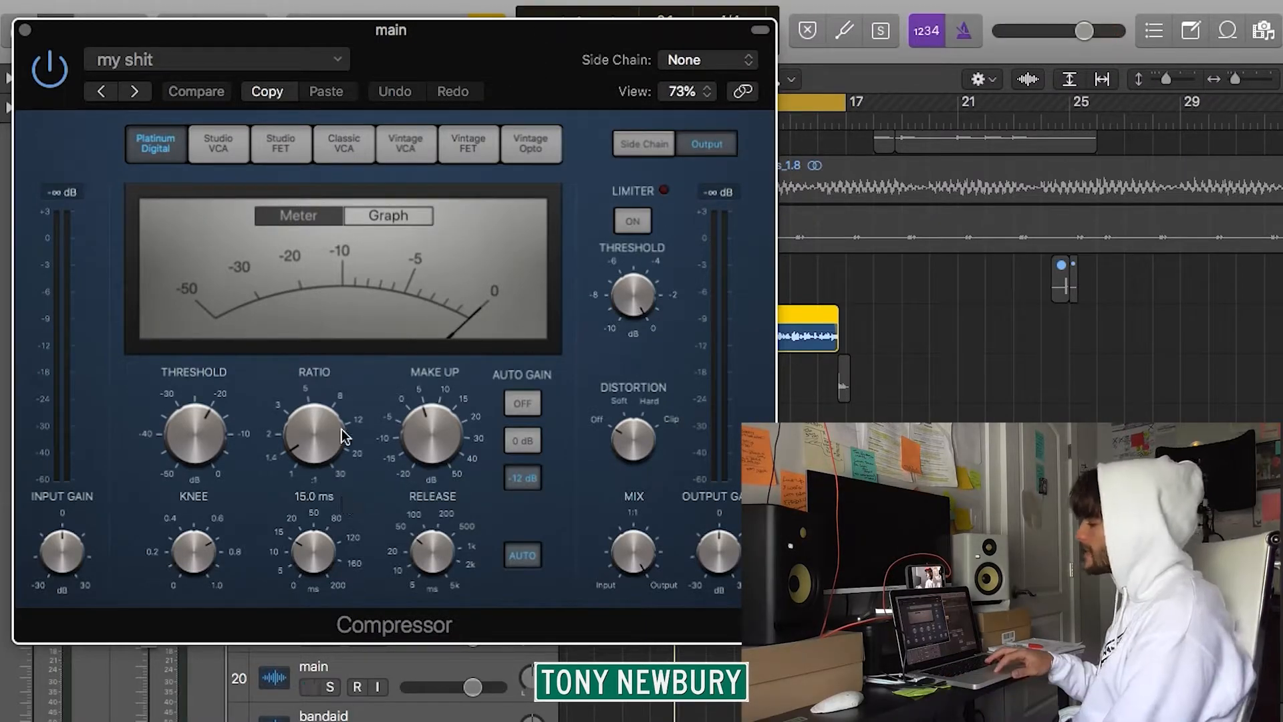
mouse_move(289, 441)
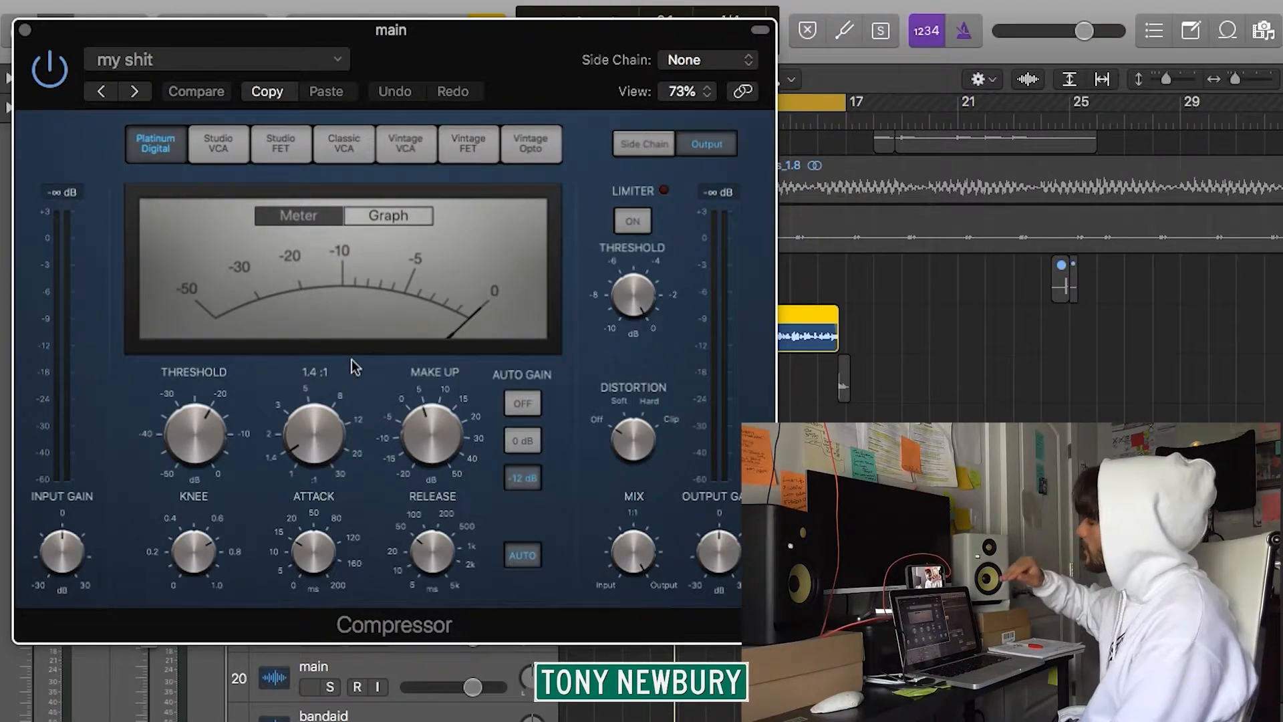
key(ctrl+m)
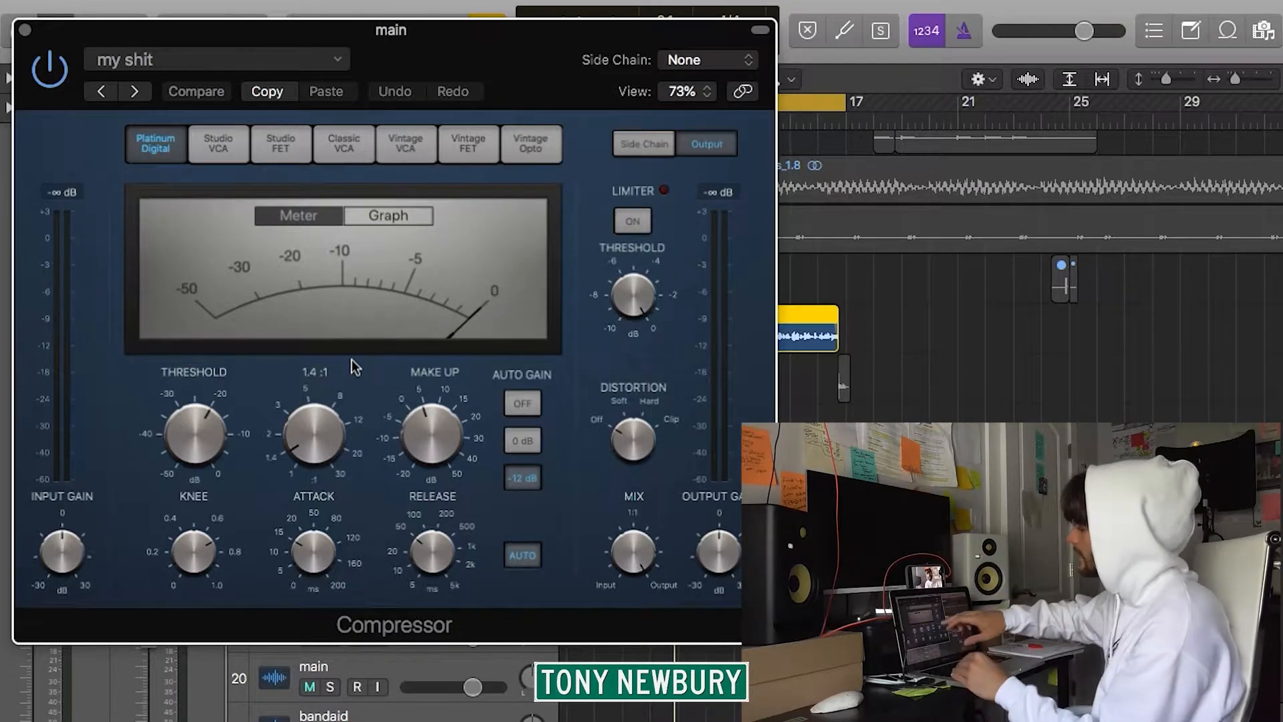
key(ctrl+m)
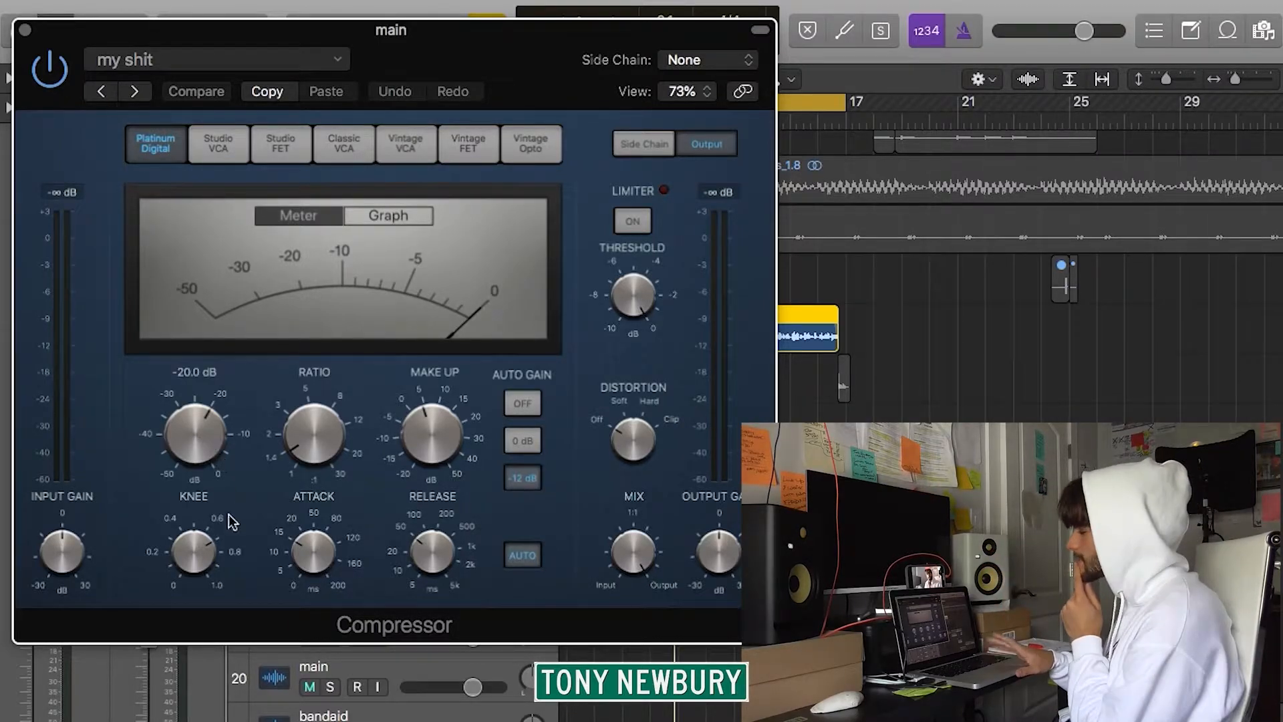
Try a different Compressor threshold while the vocal plays, and undo the change.
key(space)
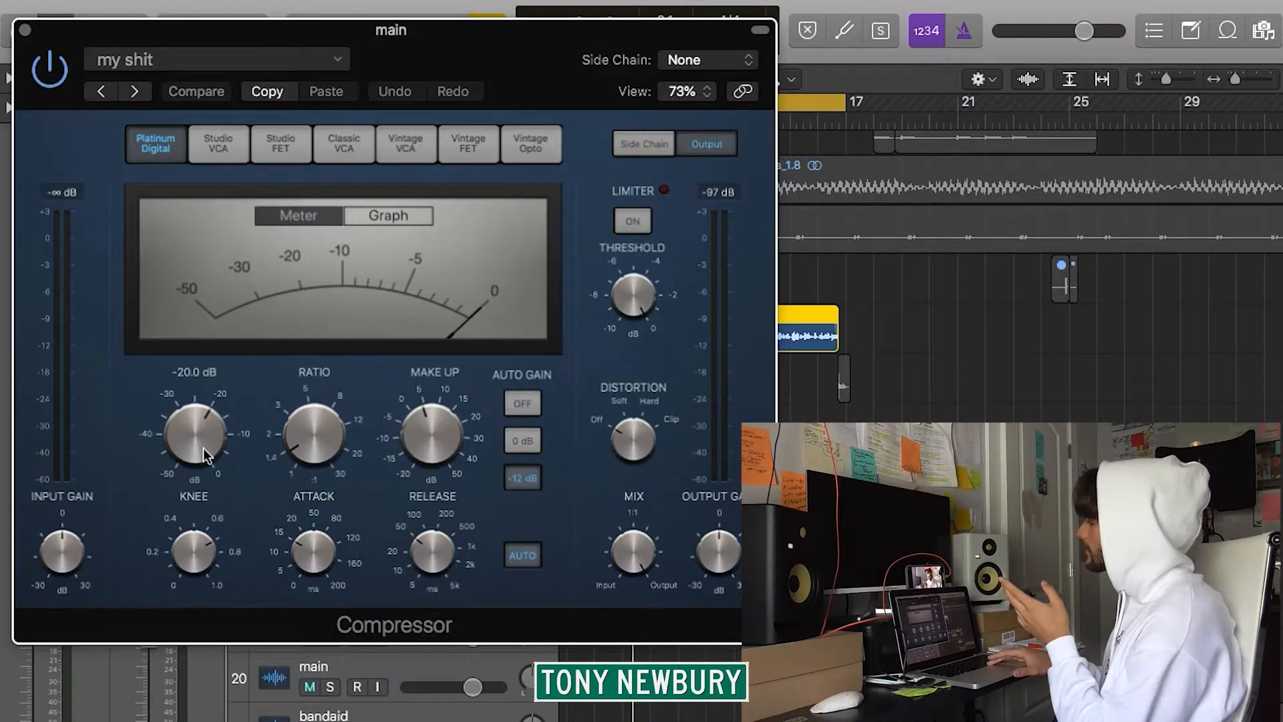
drag(203, 448, 230, 565)
click(395, 92)
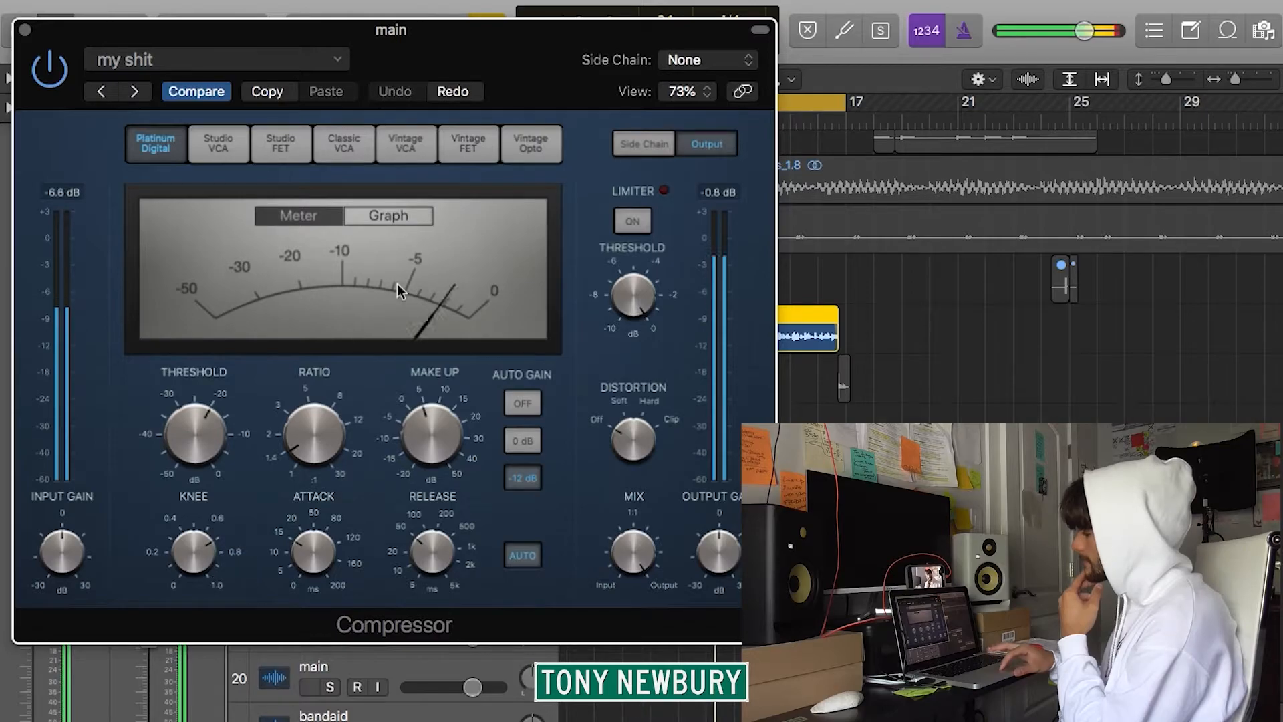
Try a different make-up gain on the Compressor during playback, and return it to 4.0 dB.
click(430, 418)
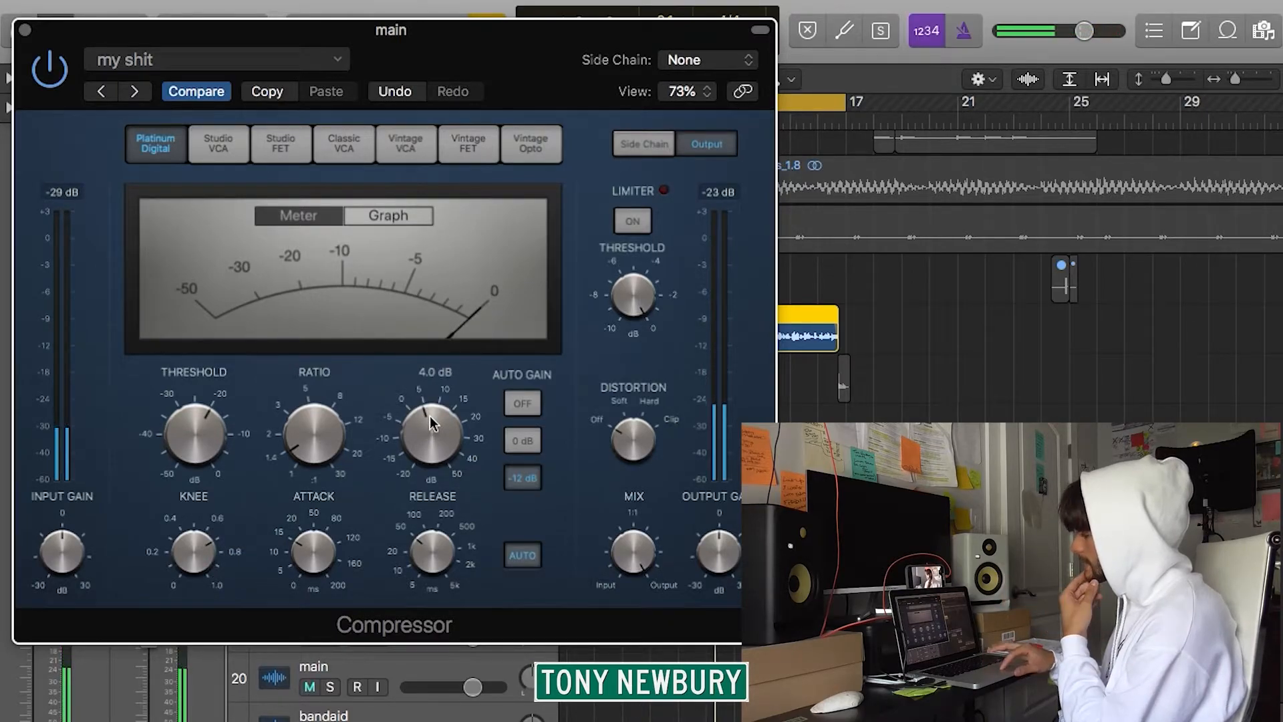
drag(430, 418, 459, 554)
drag(432, 435, 429, 426)
scroll(427, 420, up, 1)
scroll(427, 420, down, 10)
key(space)
Audition the vocal with the Compressor's attack at 200 ms, readjust the attack, and close the plug-in.
mouse_move(363, 520)
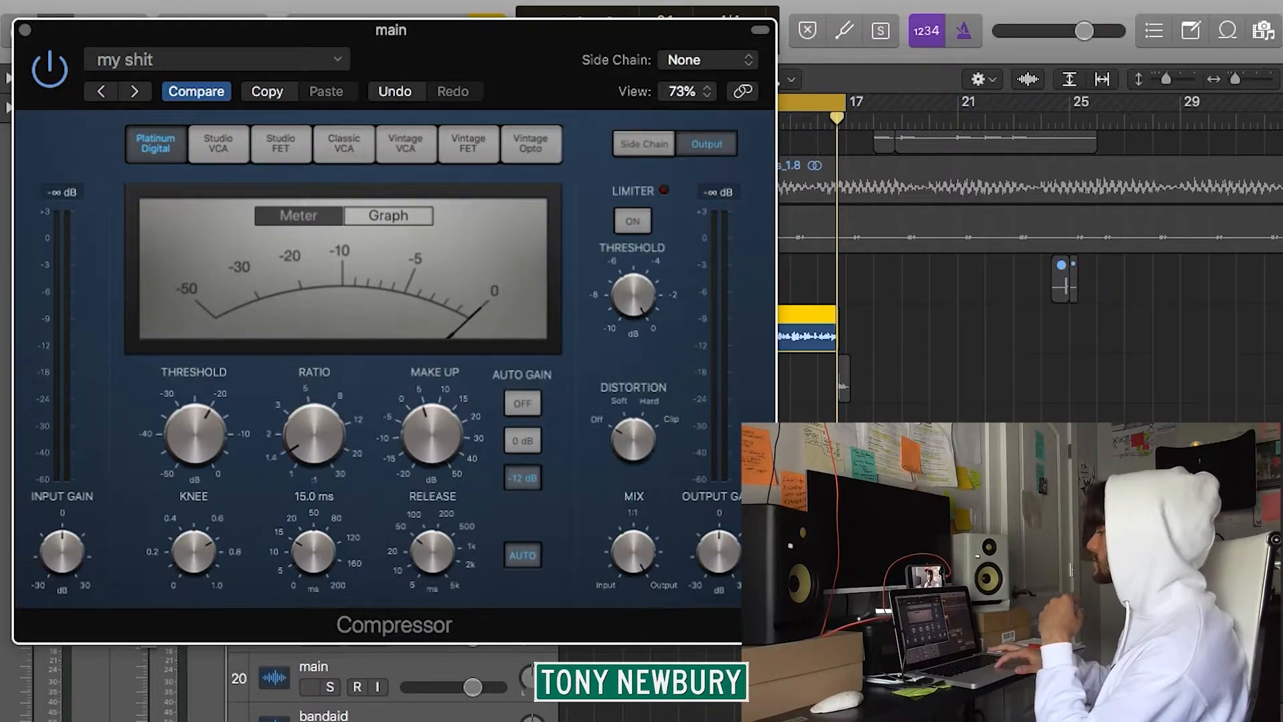
mouse_move(340, 588)
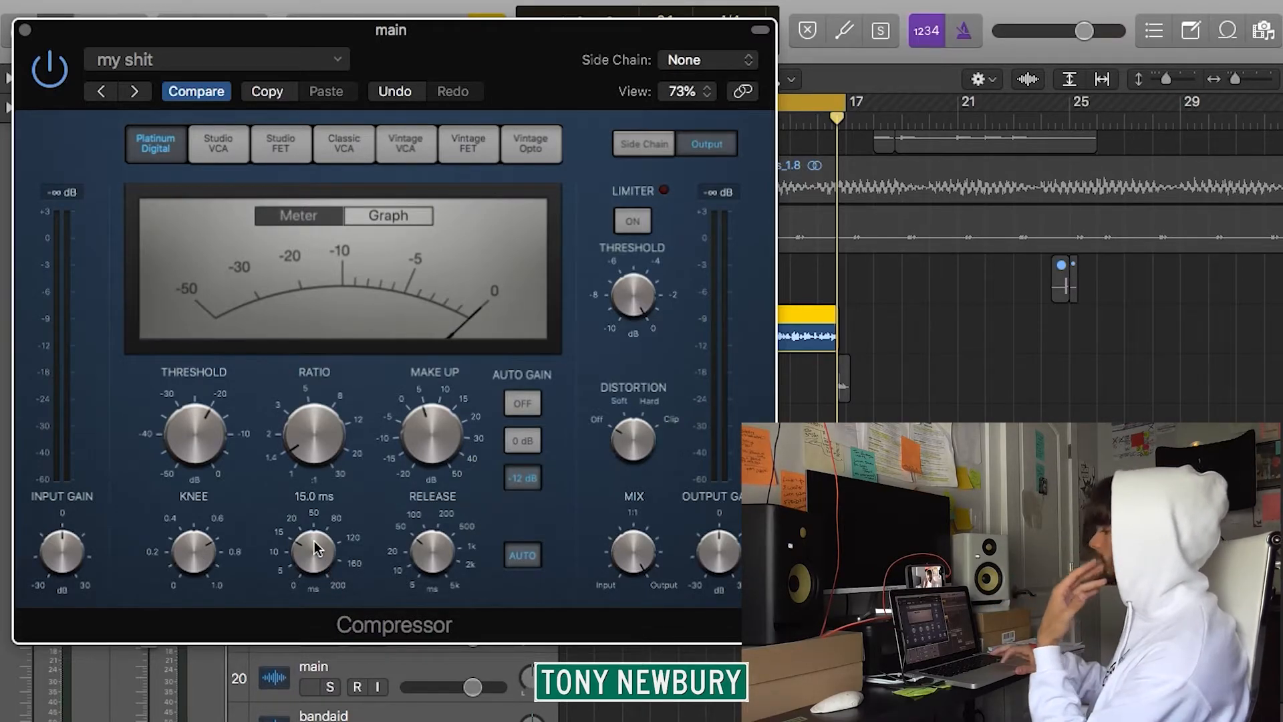
key(space)
drag(315, 559, 302, 434)
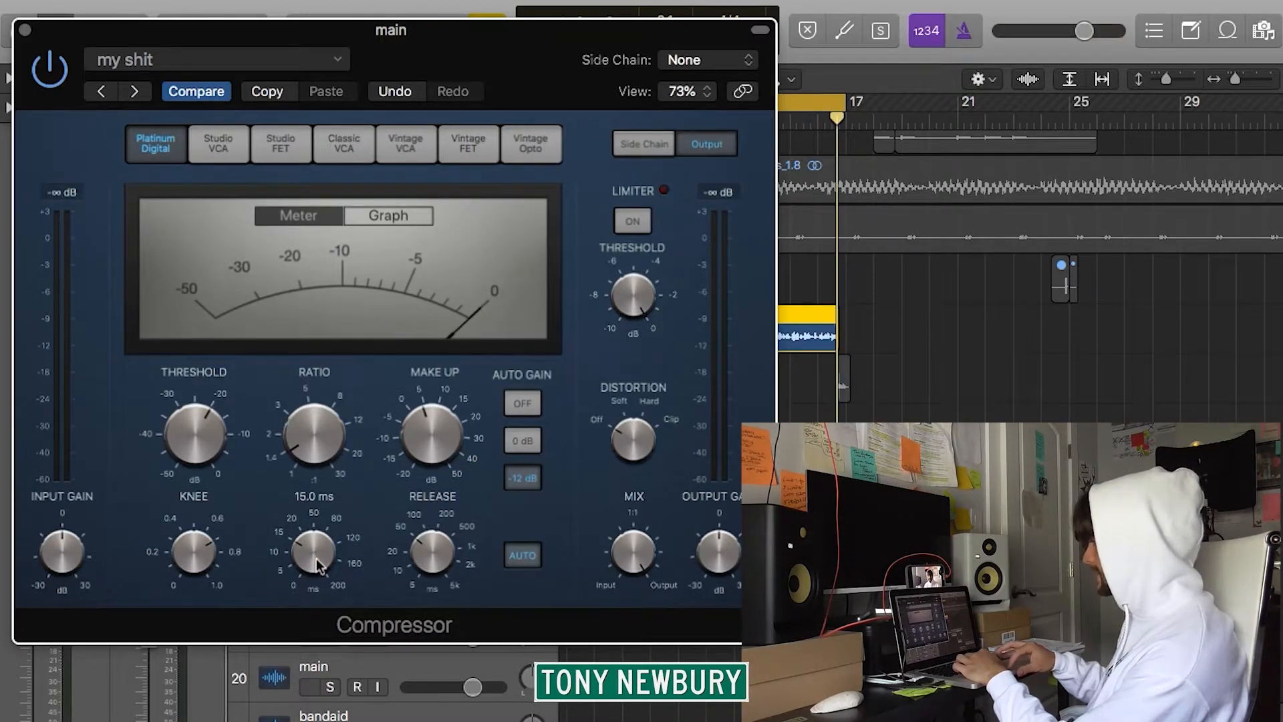
key(space)
mouse_move(319, 567)
mouse_down()
mouse_move(301, 430)
mouse_move(341, 578)
mouse_up()
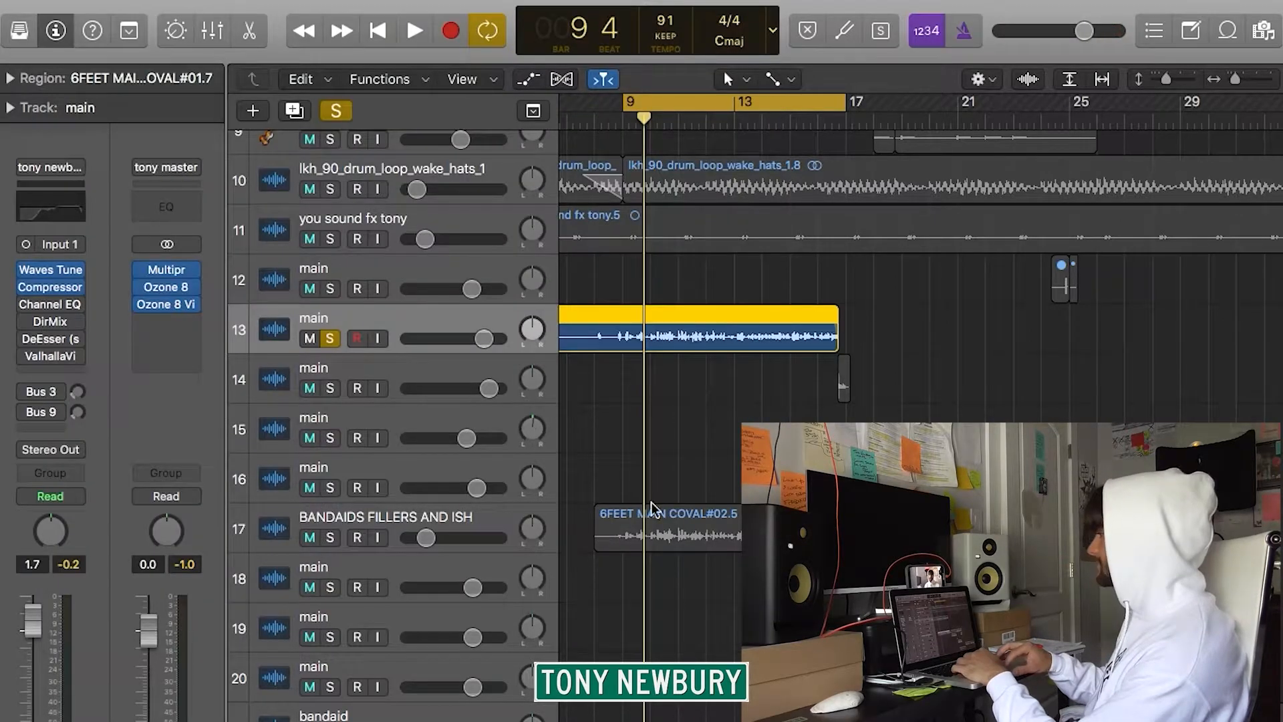
Open the vocal's Channel EQ, compare it bypassed and active during playback, and leave it switched on.
click(713, 511)
click(488, 324)
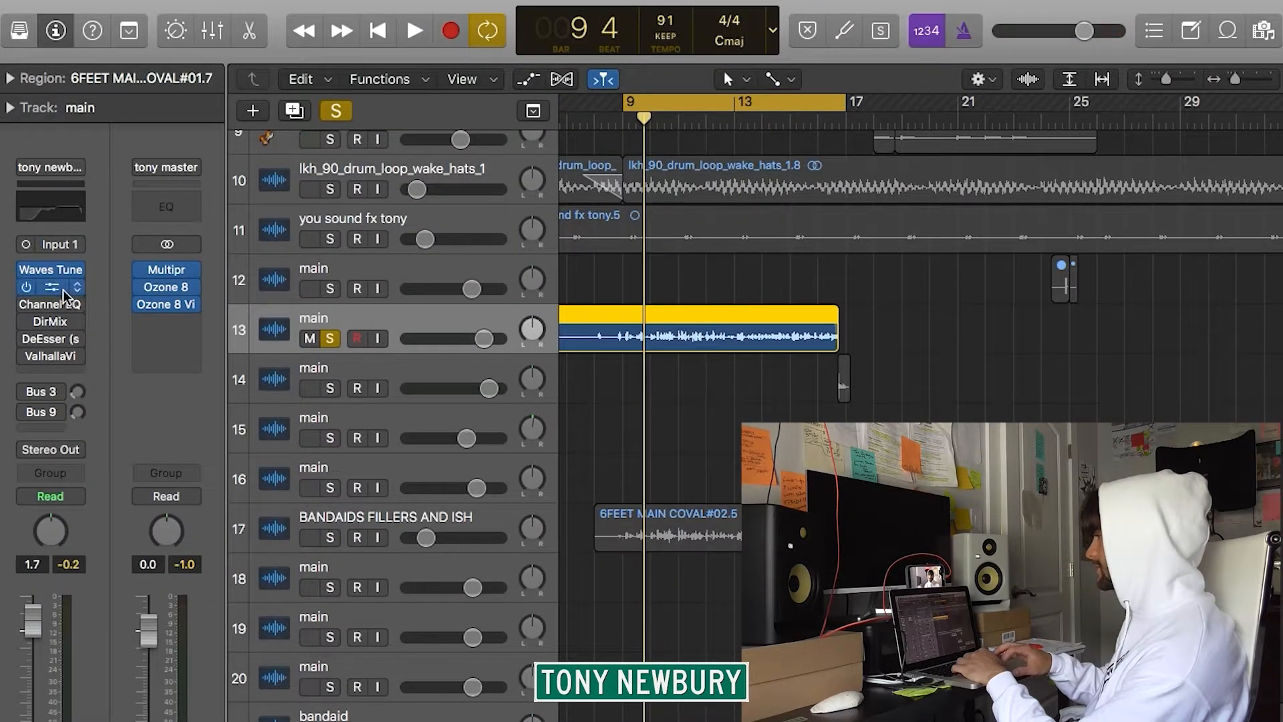
click(47, 305)
click(50, 75)
click(51, 75)
key(space)
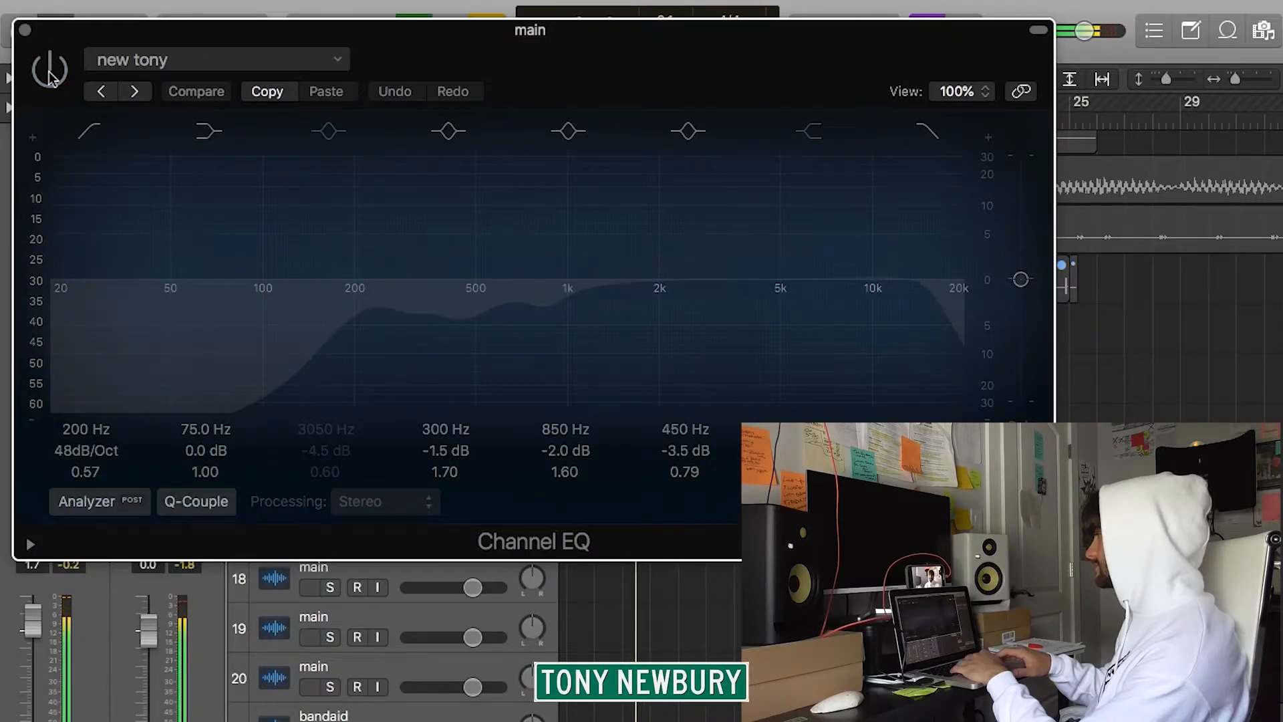
click(50, 75)
key(Return)
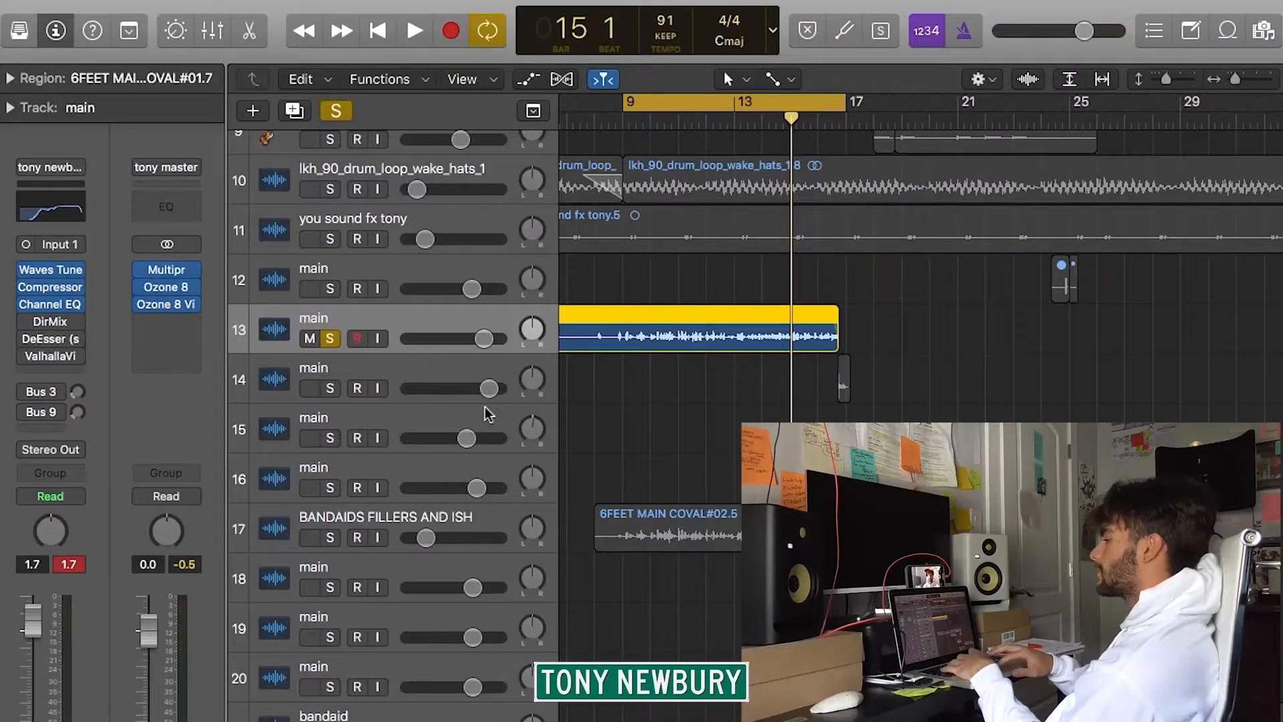
Switch on and open the vocal's Direction Mixer, and compare its LR and MS input modes during playback.
click(52, 313)
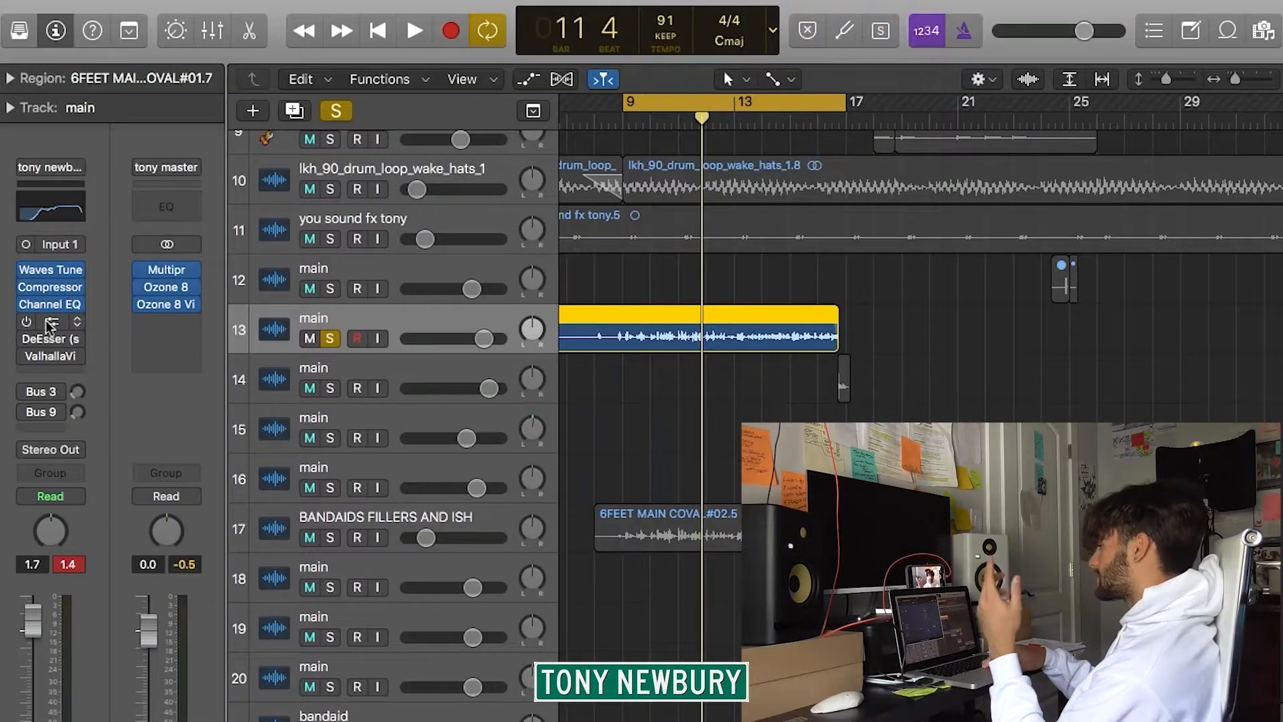
click(167, 290)
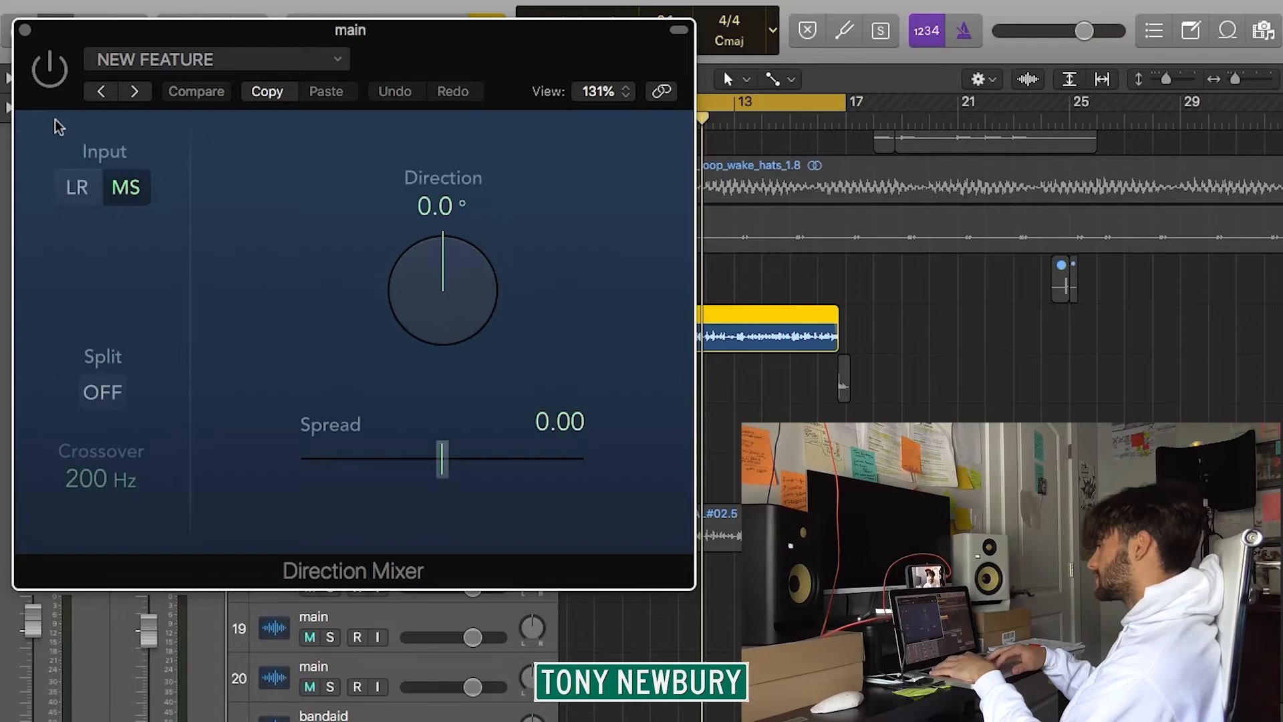
key(space)
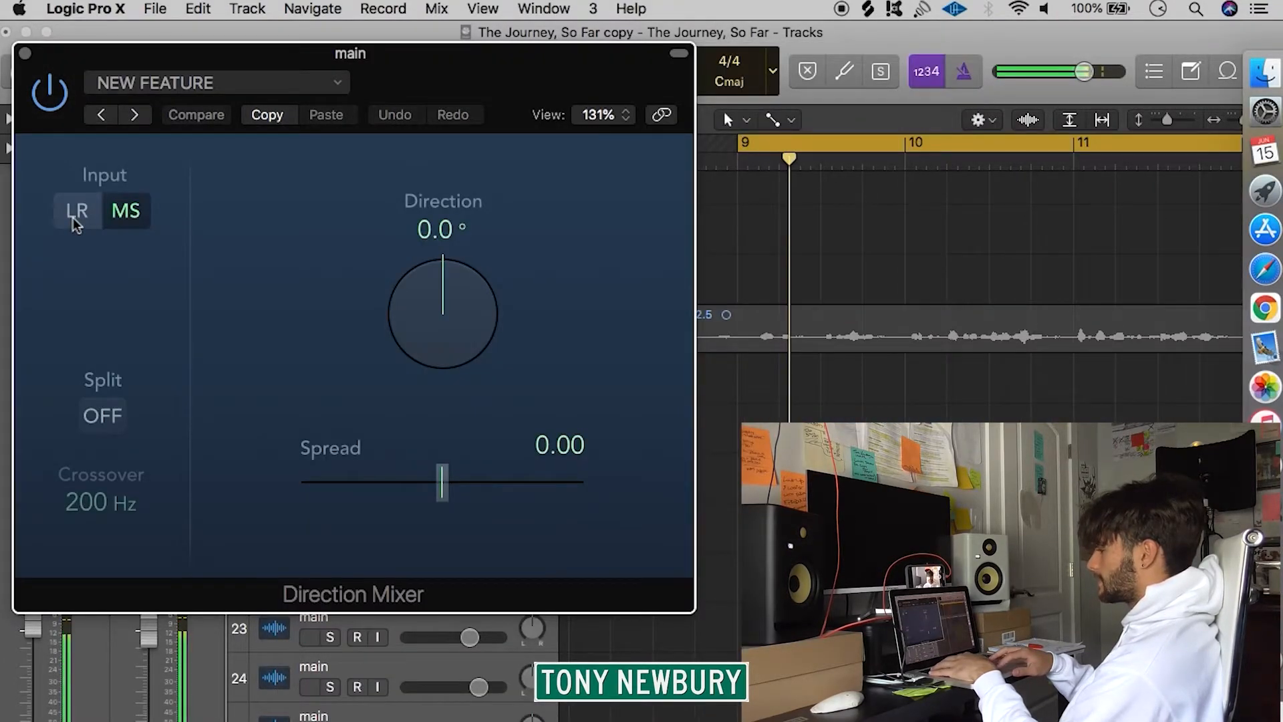
click(74, 218)
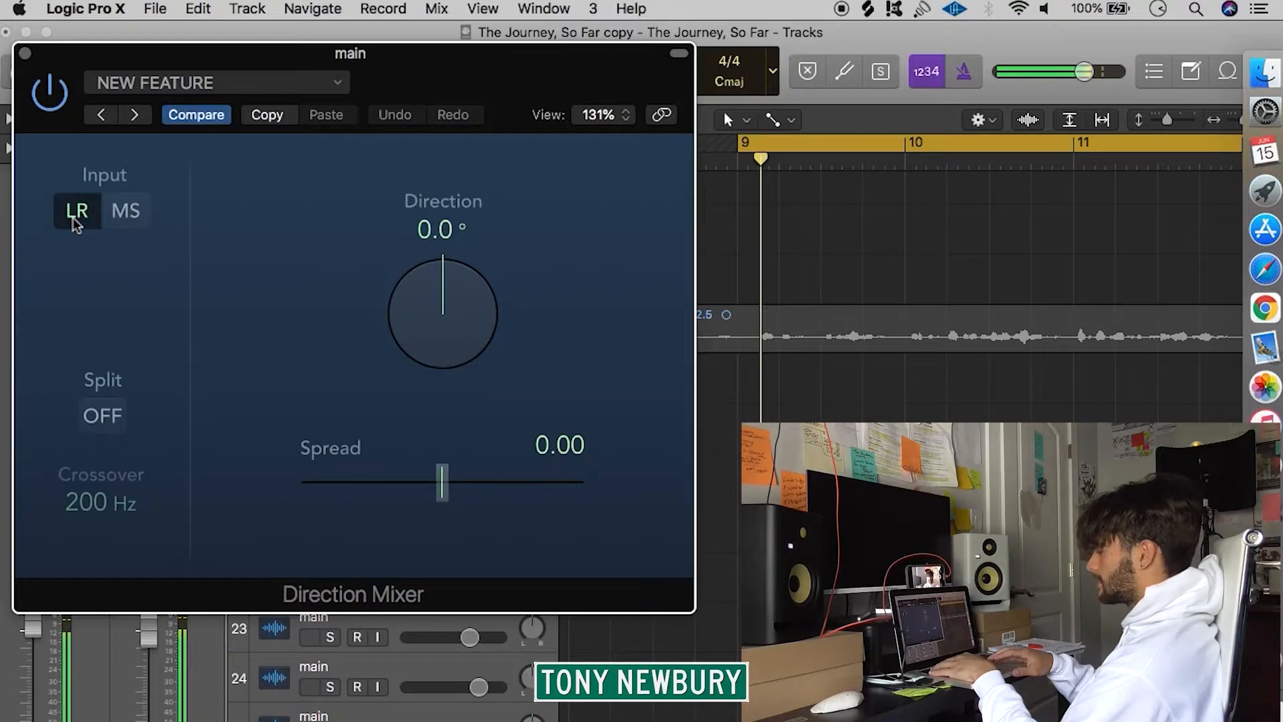
click(127, 213)
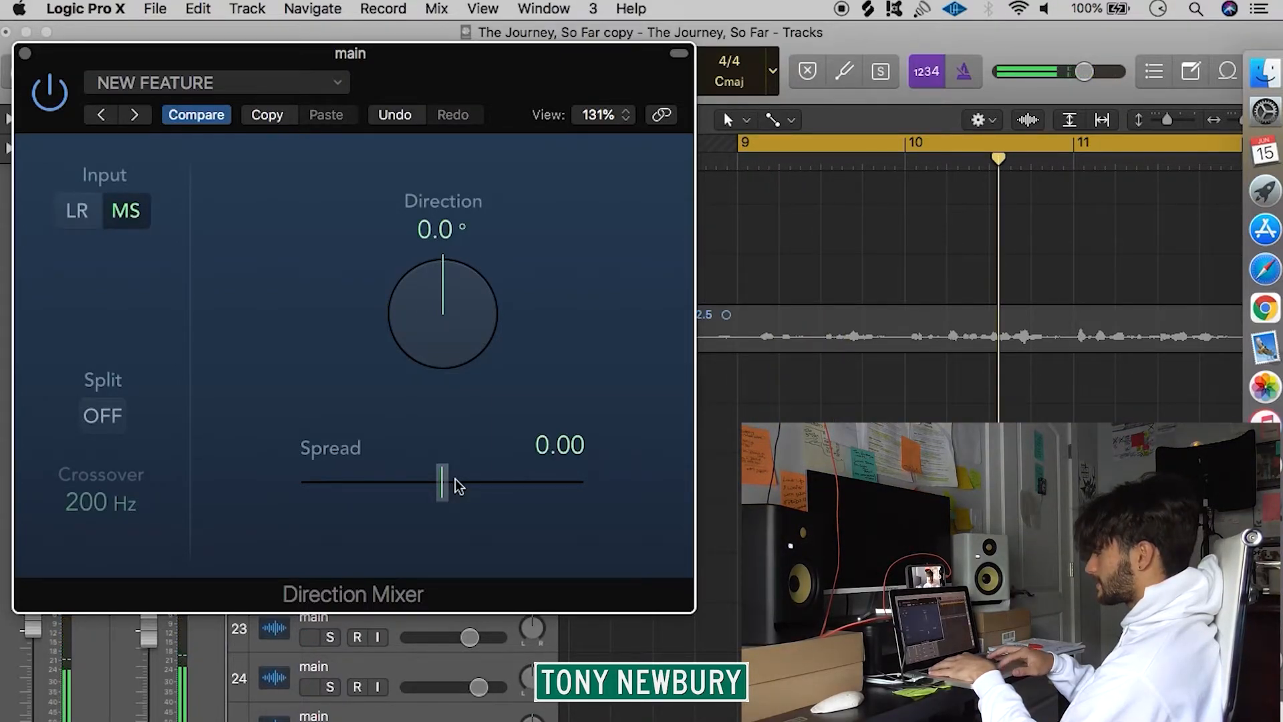
Try LR input with a spread of 2.00 in the Direction Mixer, return to MS with 0.00 spread, and close it.
click(85, 223)
drag(444, 493, 525, 490)
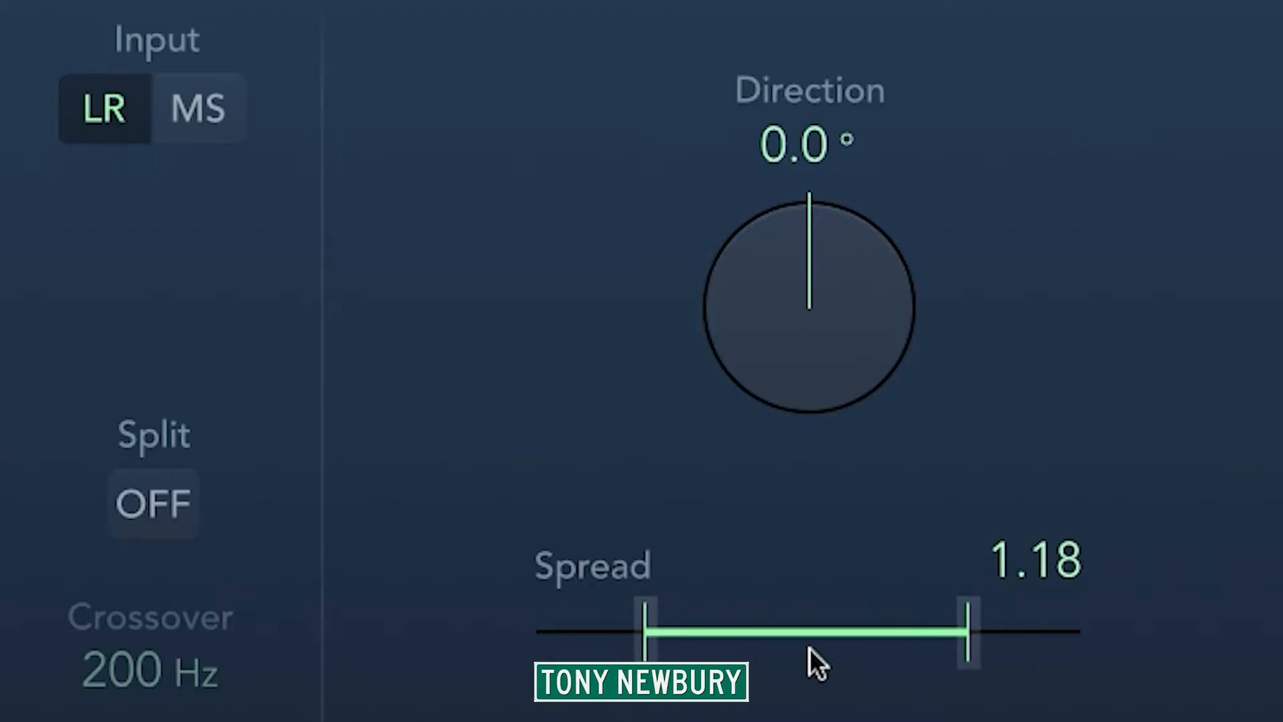
drag(808, 648, 809, 648)
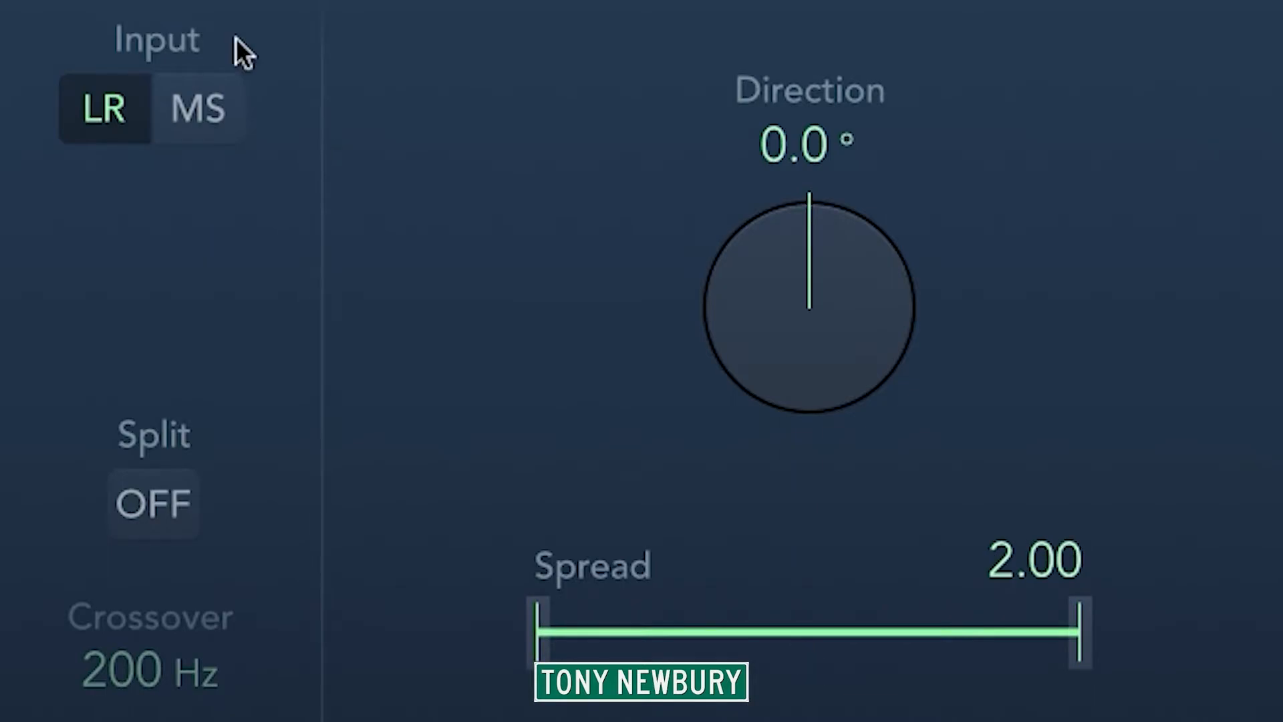
click(223, 93)
scroll(884, 616, down, 10)
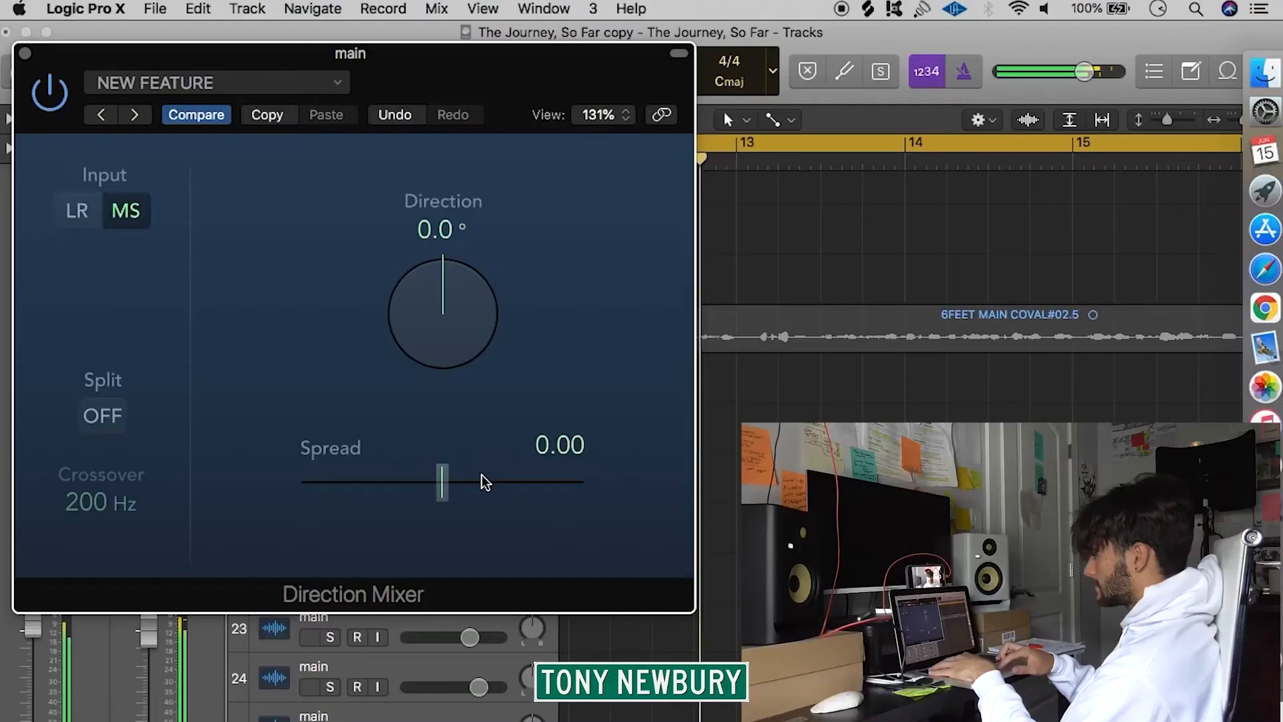
click(22, 50)
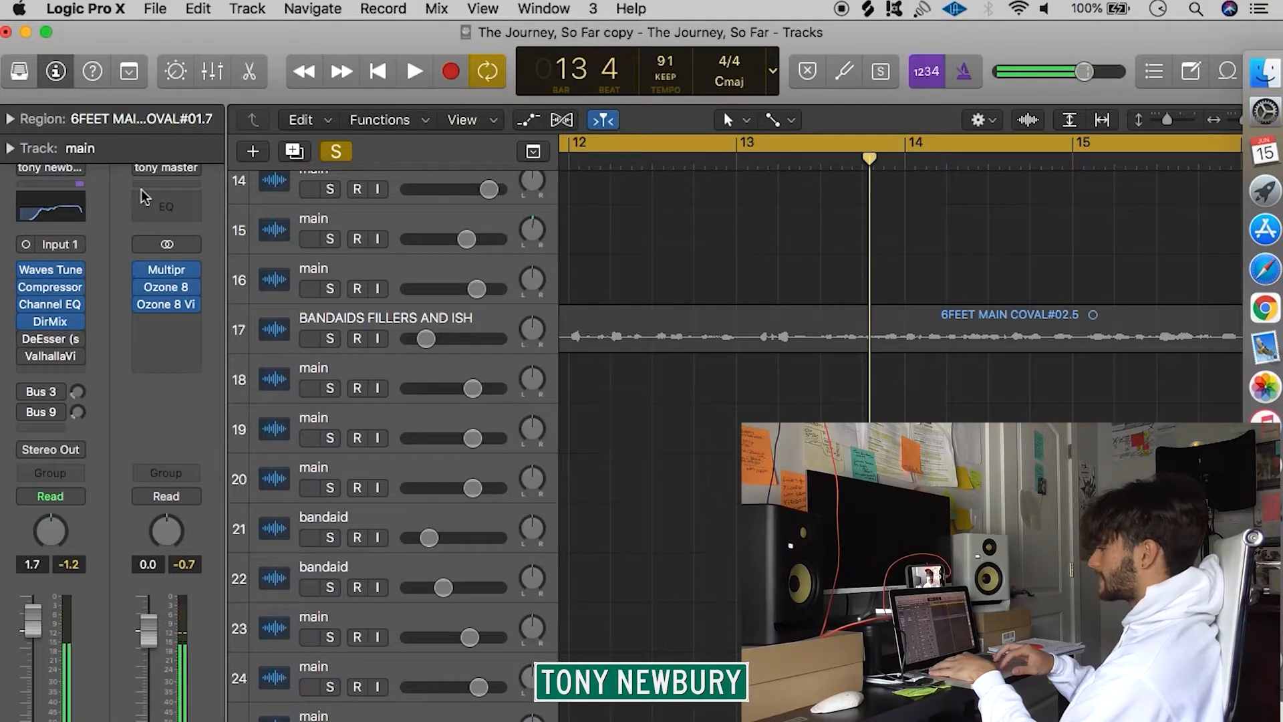
Switch on and open the vocal's DeEsser, and adjust its threshold up and down while the vocal plays.
click(50, 339)
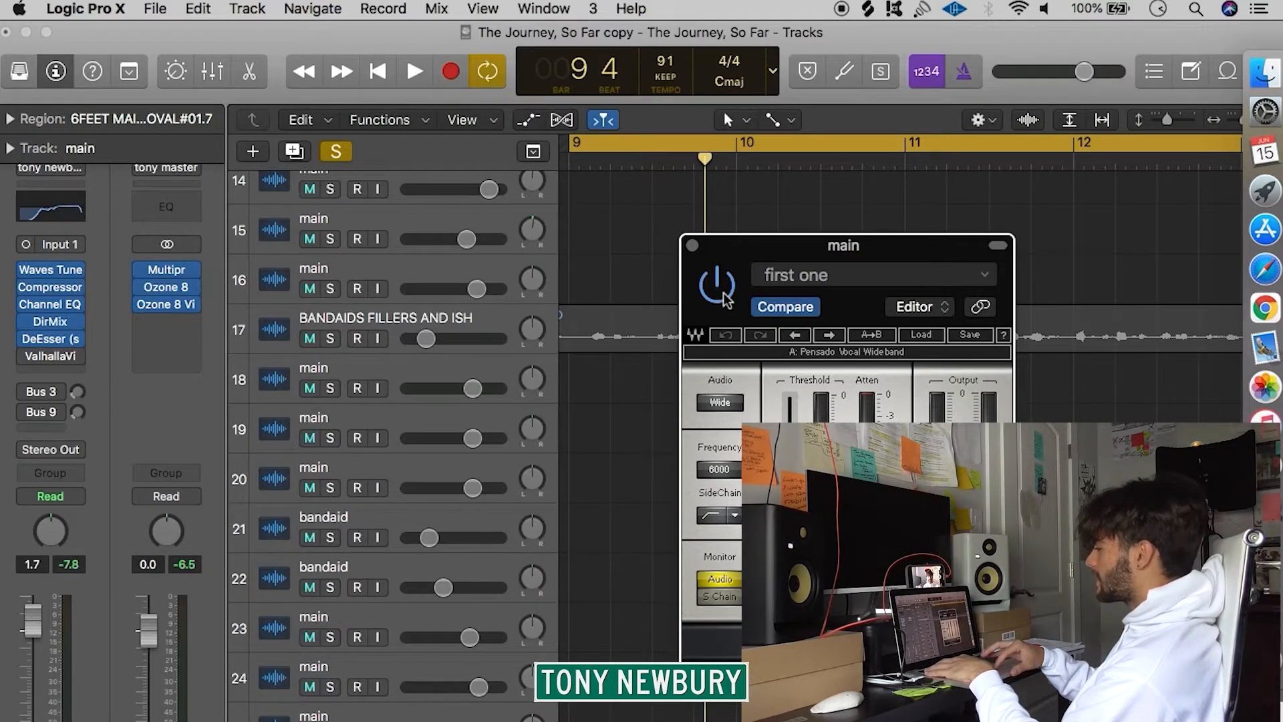
key(space)
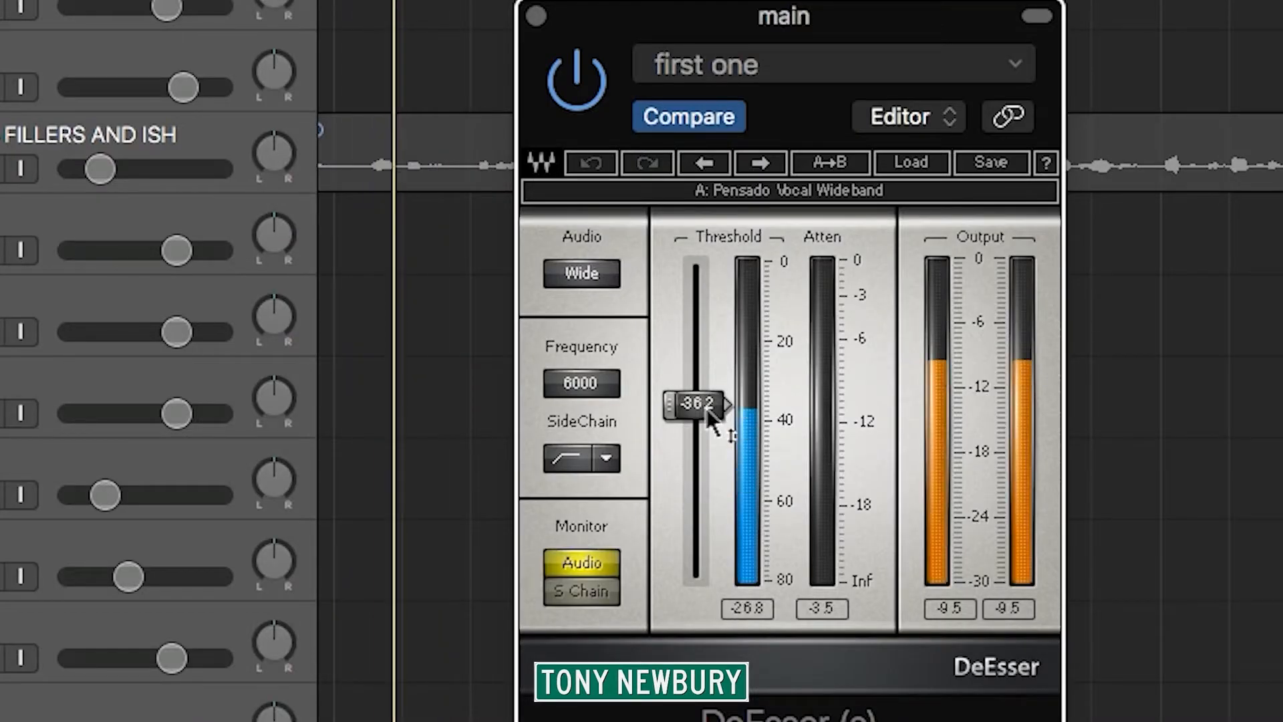
drag(796, 485, 788, 424)
drag(695, 309, 695, 501)
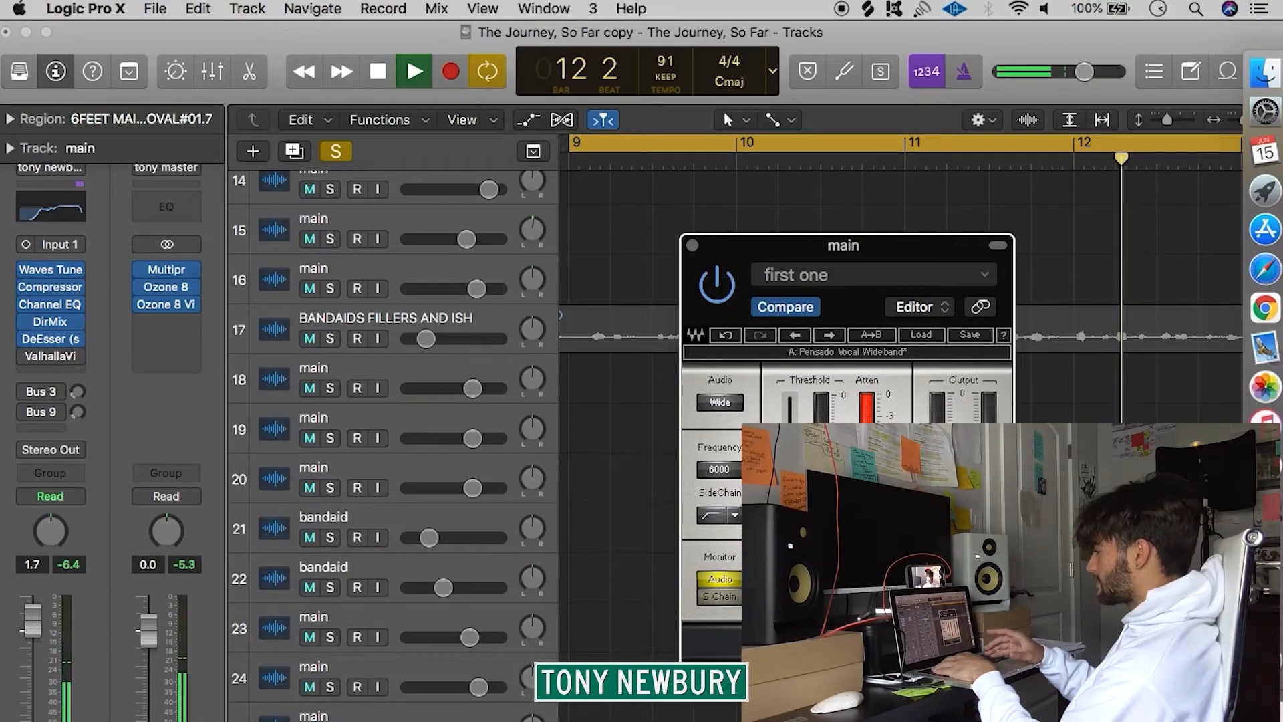
key(space)
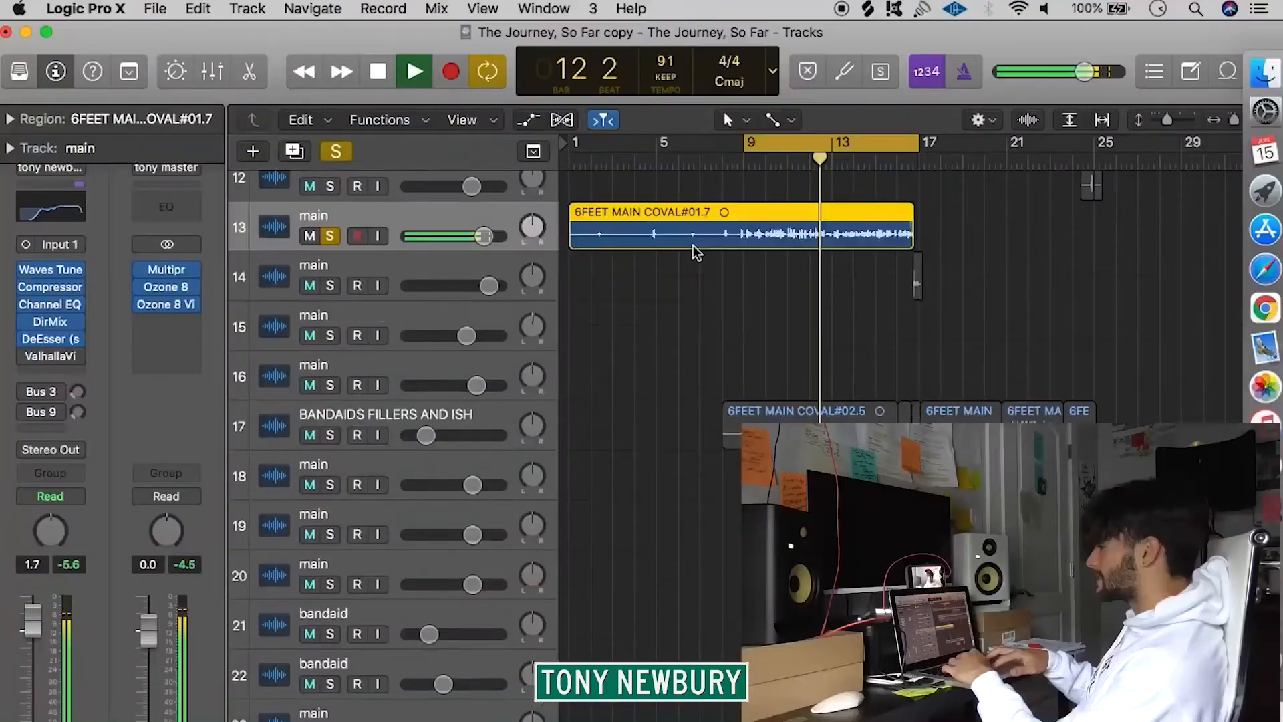
Switch on ValhallaVintageVerb on the vocal, raise its mix to 81%, and adjust its low-cut EQ during playback.
scroll(351, 421, up, 5)
click(48, 352)
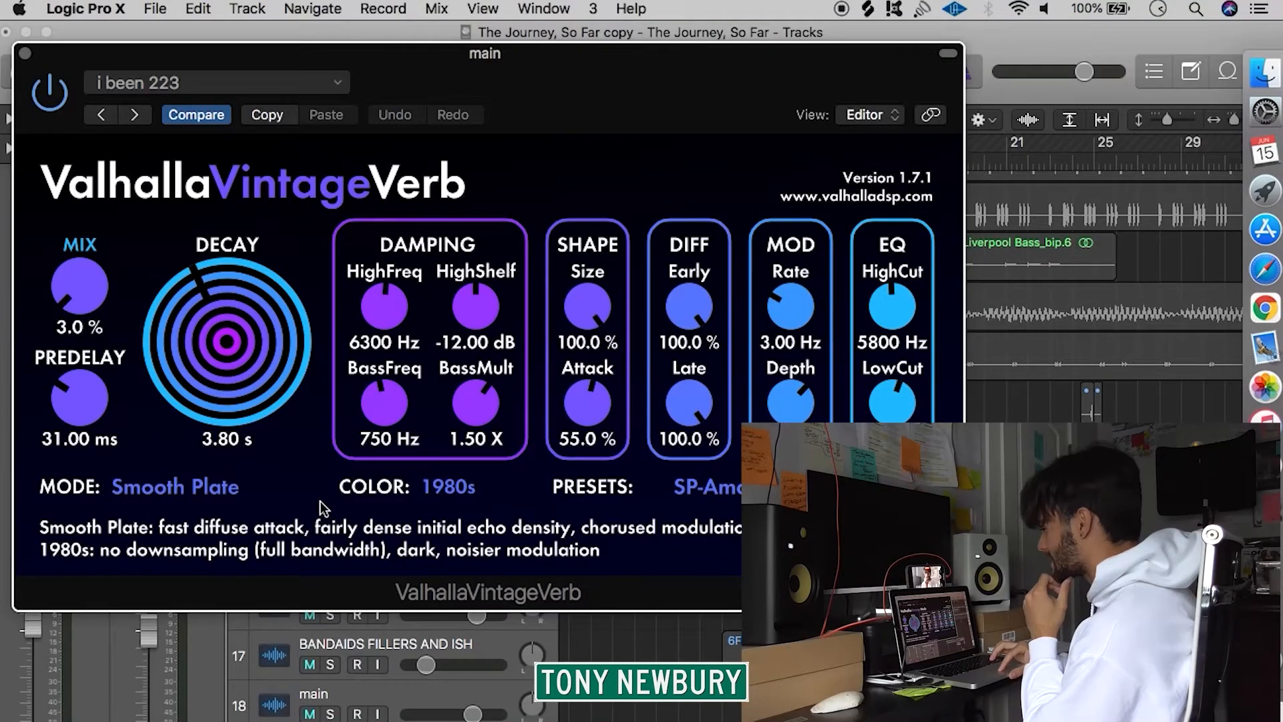
drag(84, 273, 76, 90)
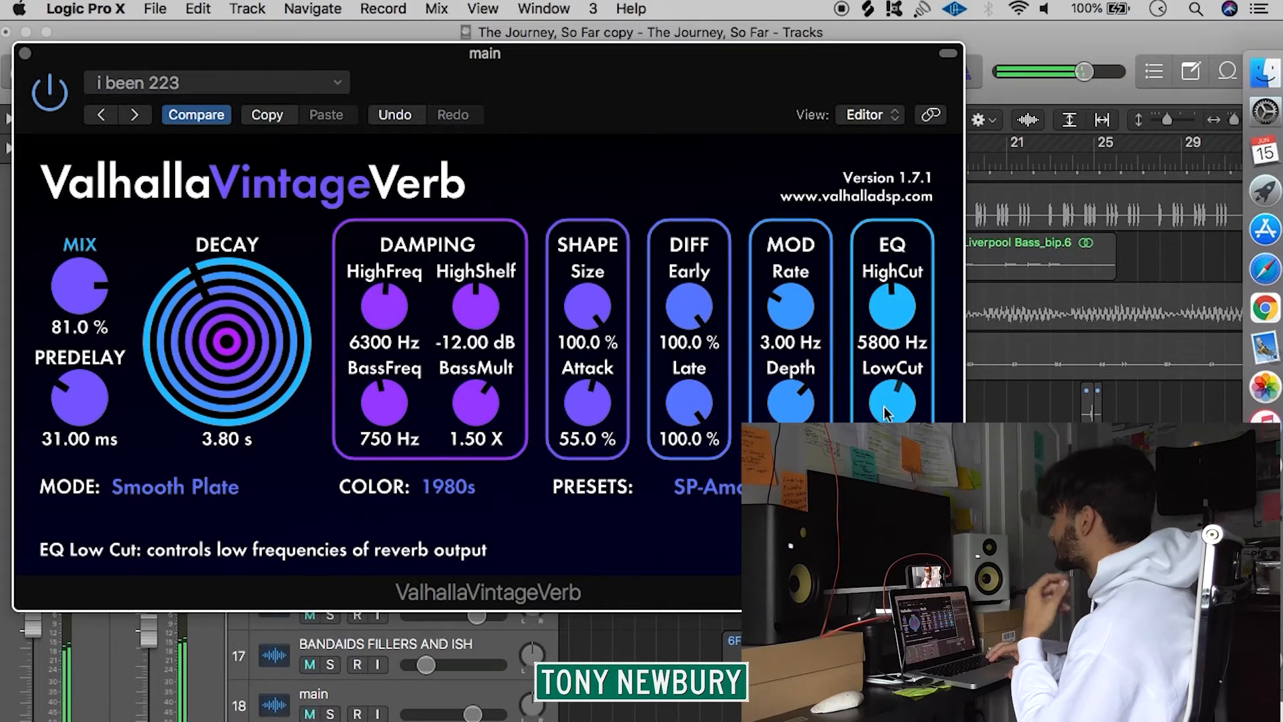
drag(885, 412, 891, 399)
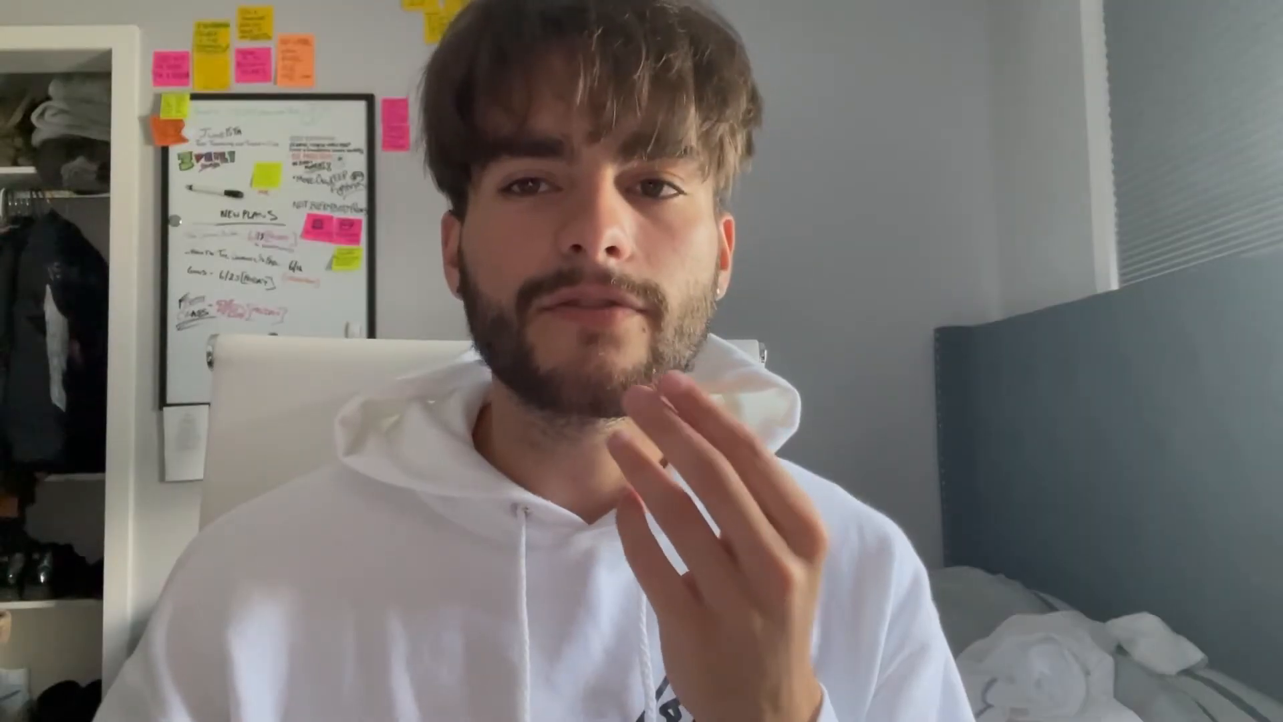